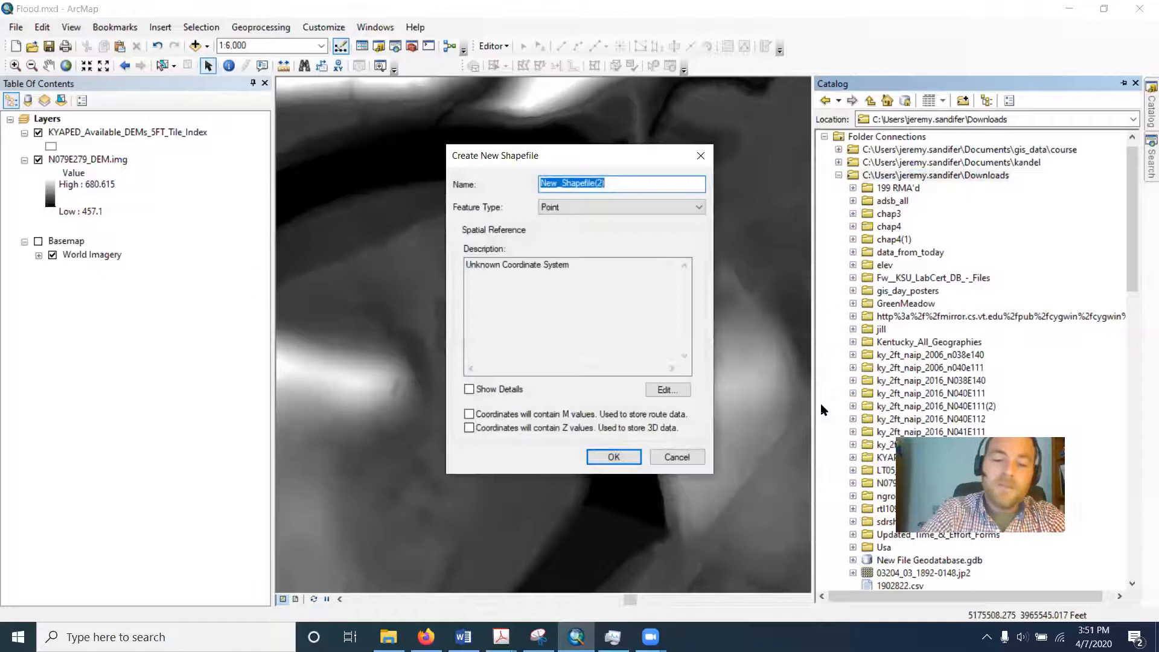
# Step: Name the new shapefile profile and set its feature type to Polyline
pyautogui.write('rofile')
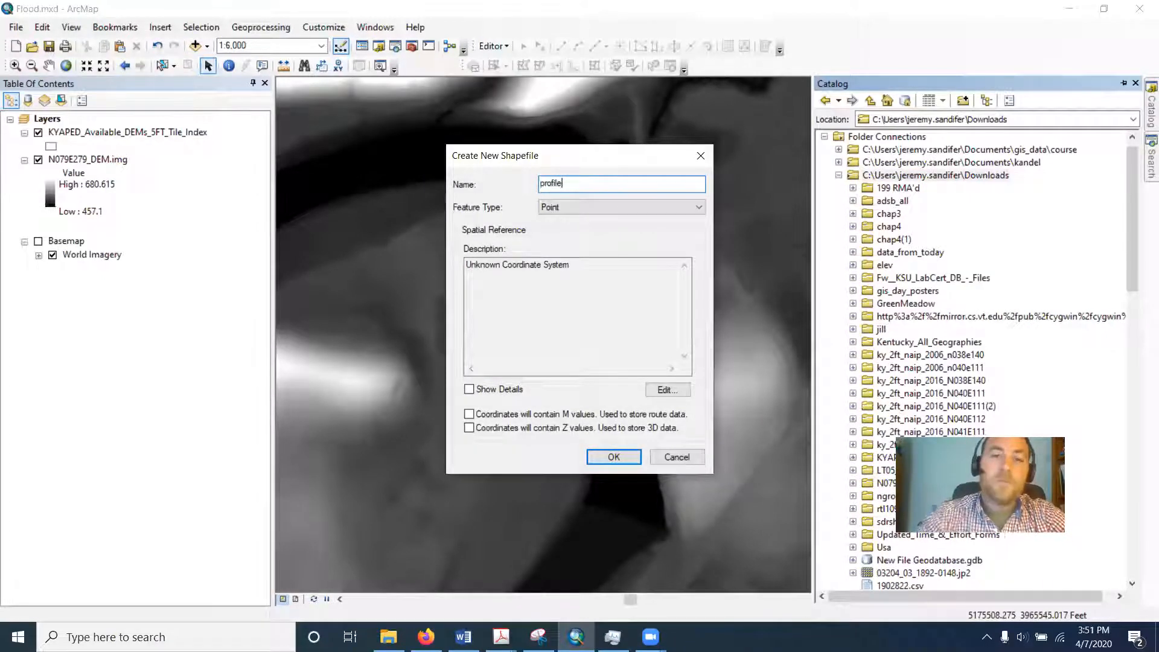
pyautogui.click(696, 207)
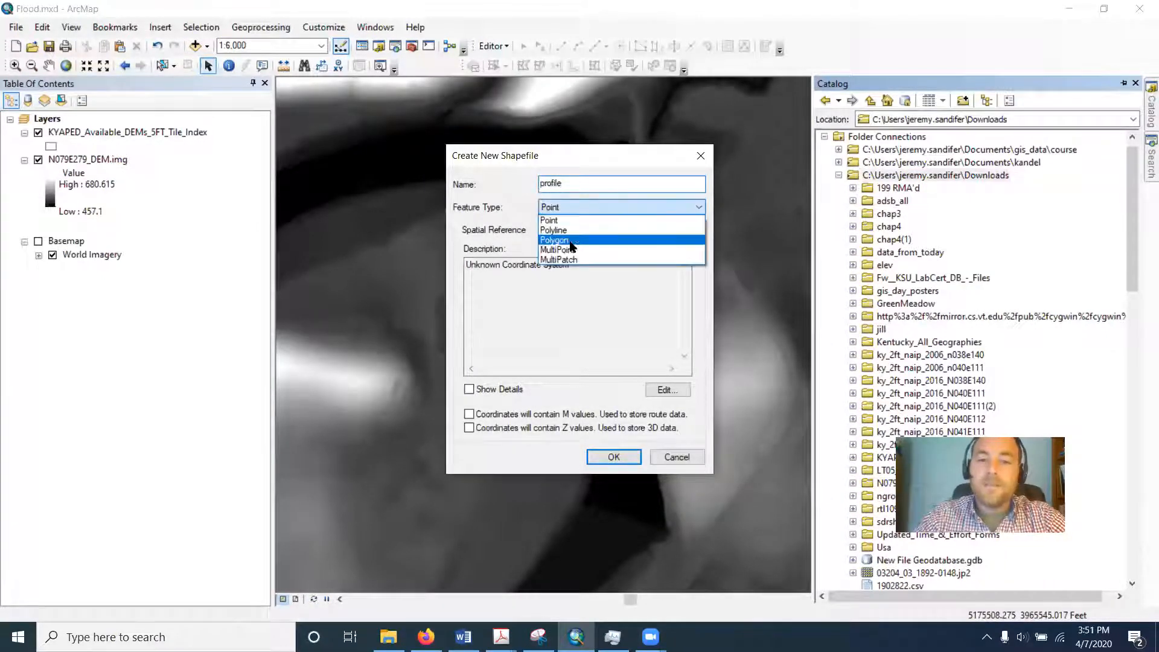
pyautogui.click(550, 230)
# Step: Assign the projected coordinate system NAD 1983 StatePlane Kentucky FIPS 1600 (US Feet) to the profile shapefile and create it
pyautogui.click(667, 390)
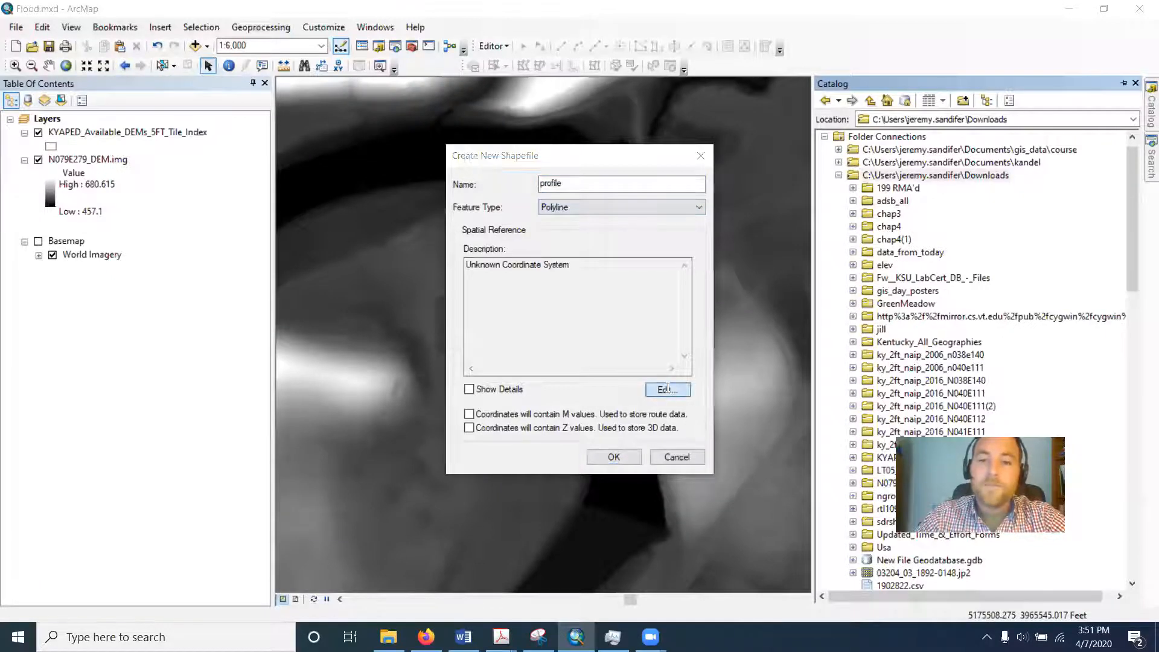
pyautogui.doubleClick(483, 213)
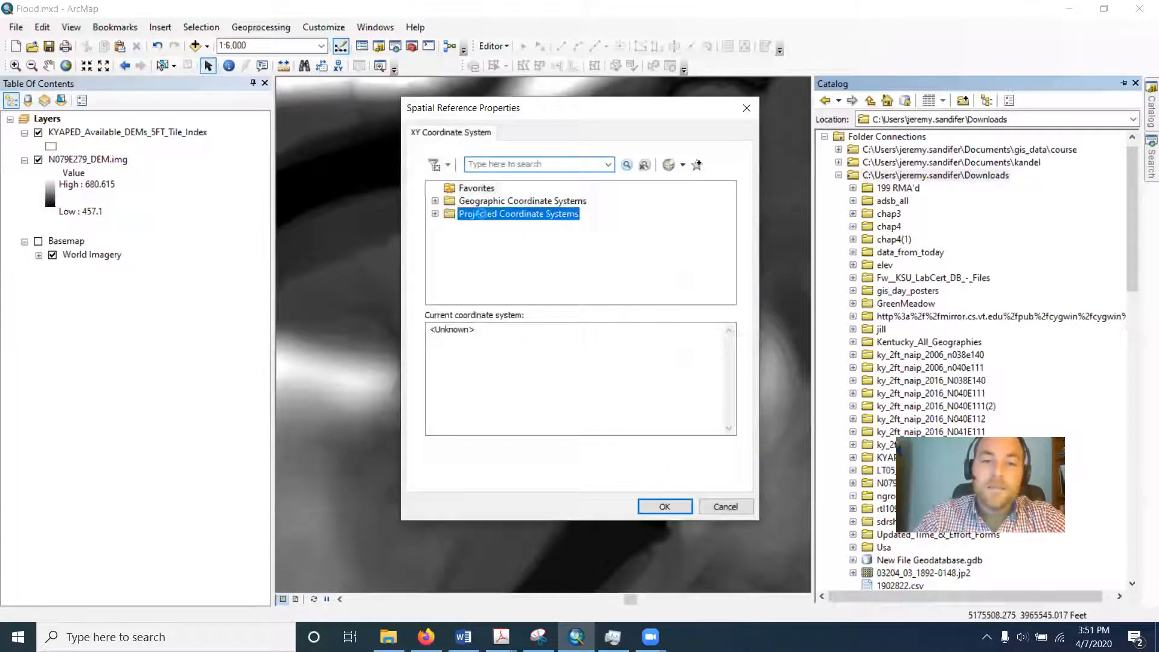
pyautogui.scroll(-1, 508, 259)
pyautogui.doubleClick(501, 232)
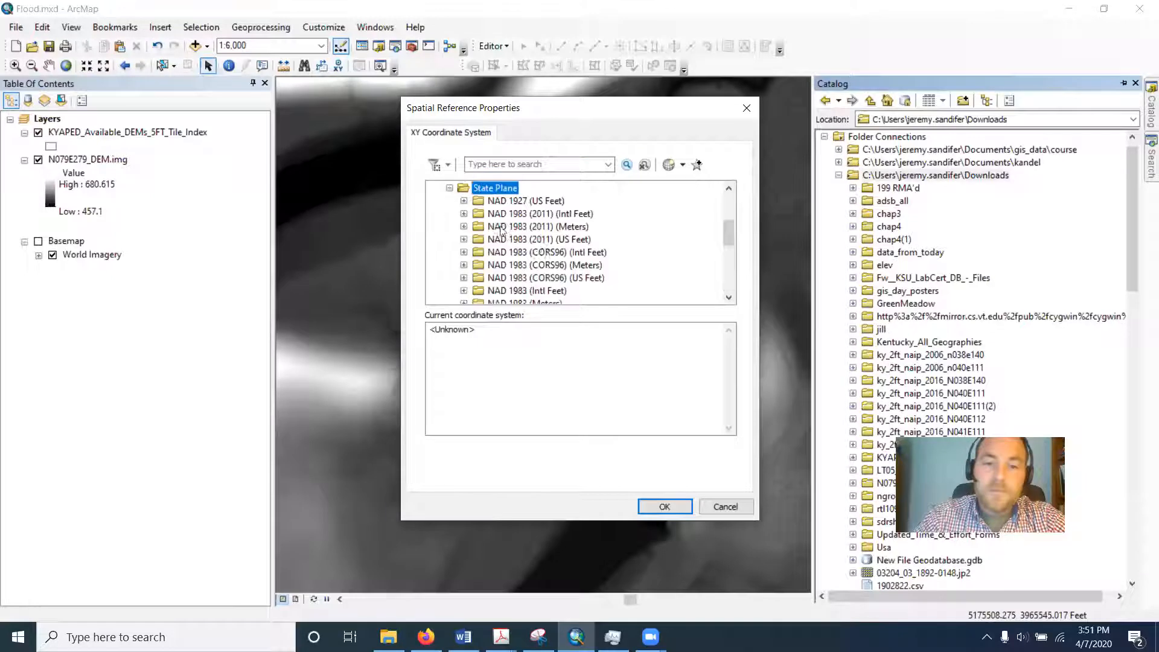
pyautogui.scroll(-1, 539, 244)
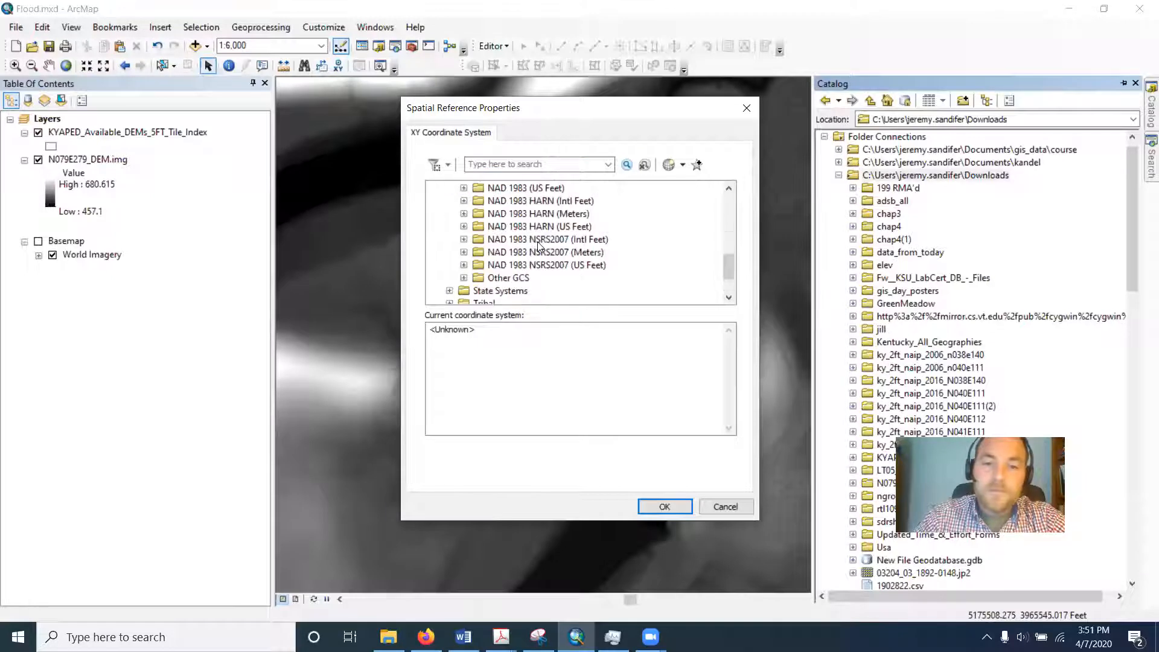
pyautogui.doubleClick(525, 188)
pyautogui.scroll(-7, 562, 238)
pyautogui.scroll(-10, 563, 237)
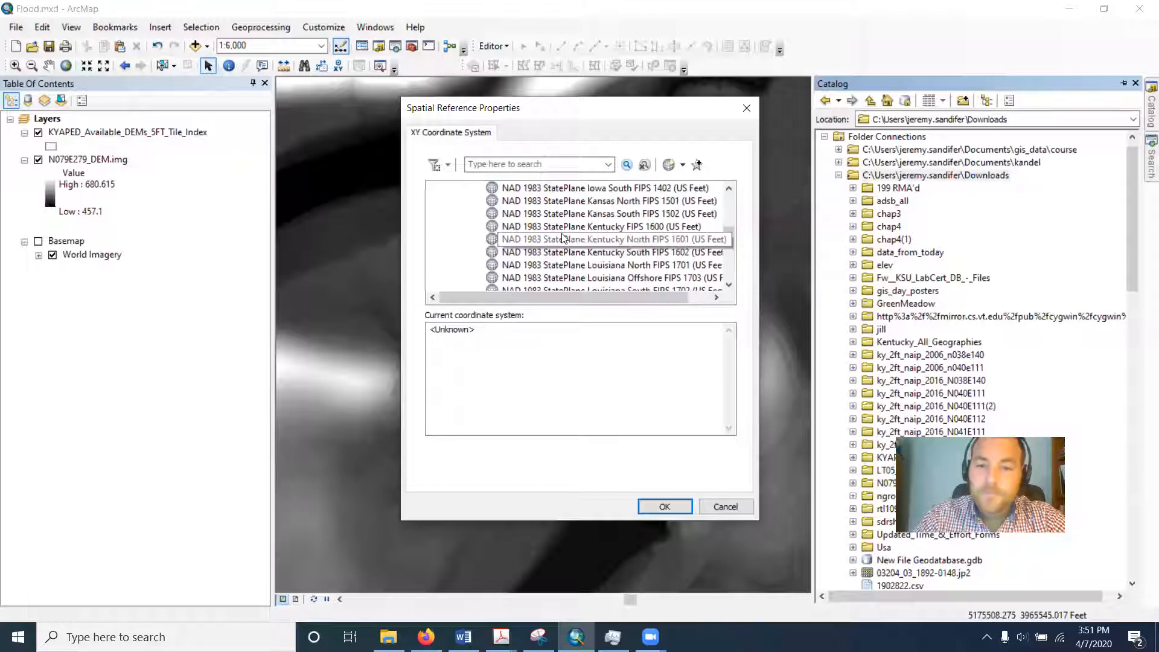
pyautogui.click(574, 227)
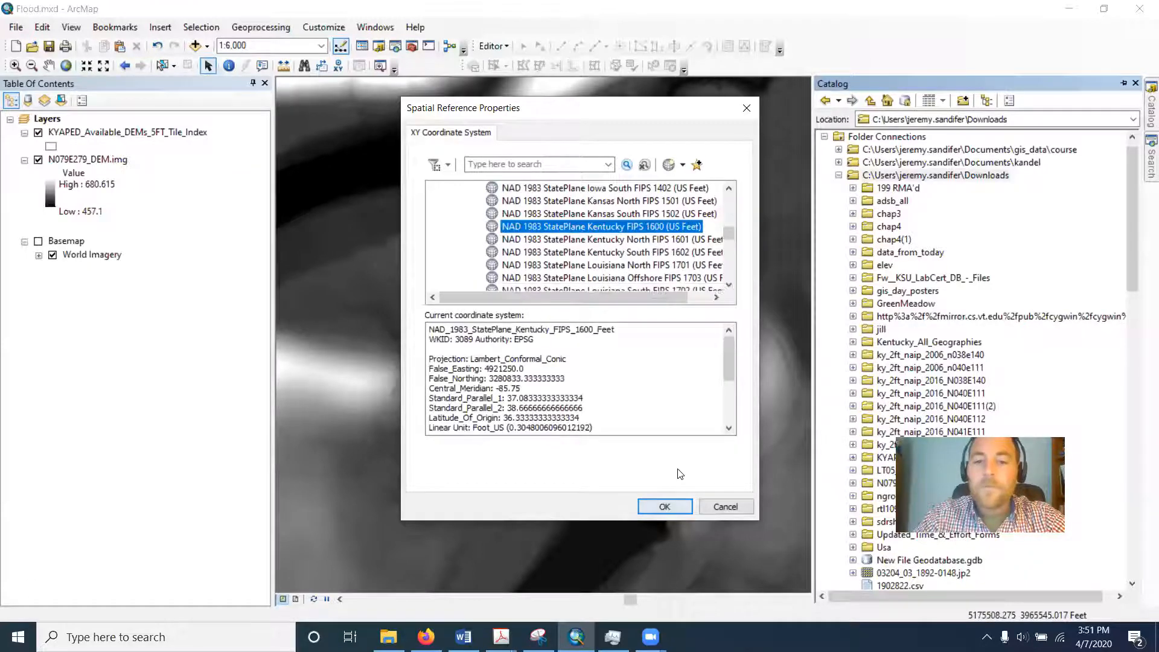
pyautogui.press('Return')
pyautogui.click(613, 457)
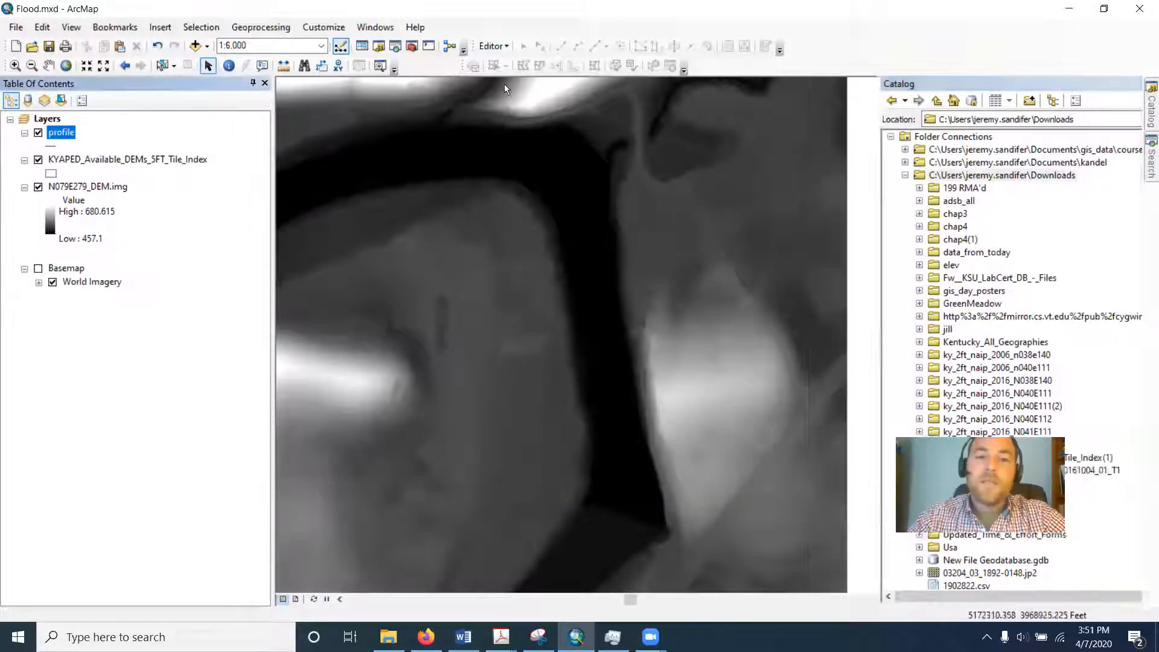
# Step: Start an edit session on the profile layer and activate its template with the Line construction tool
pyautogui.click(493, 46)
pyautogui.click(510, 62)
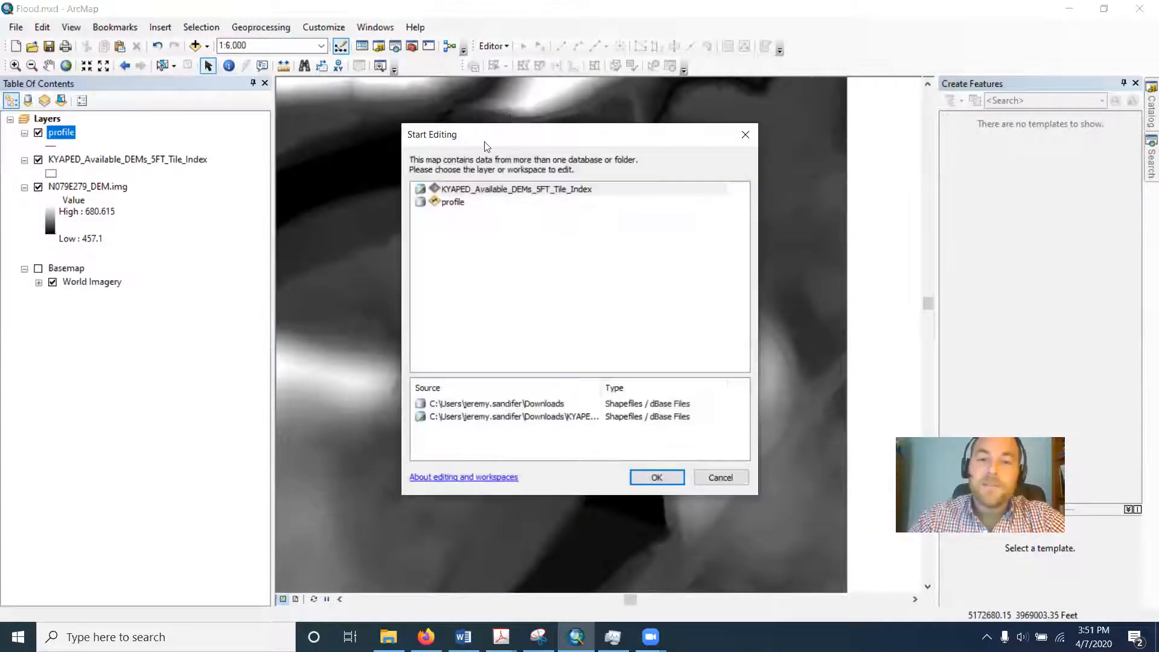
pyautogui.click(454, 202)
pyautogui.click(657, 477)
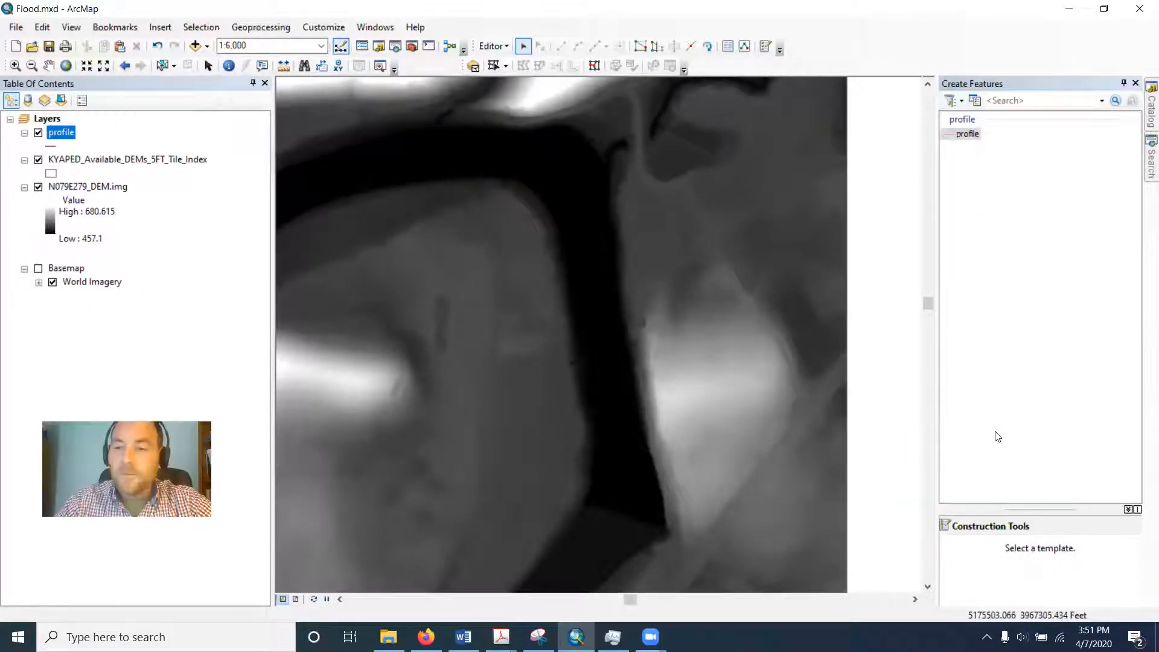
pyautogui.click(996, 437)
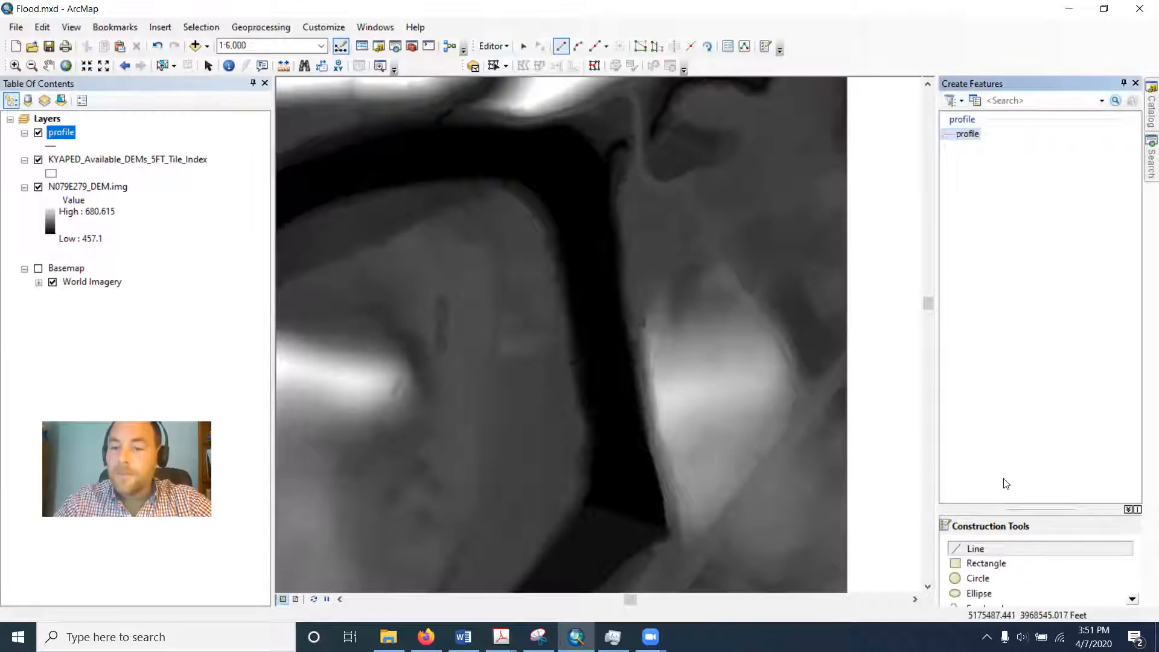
pyautogui.click(976, 550)
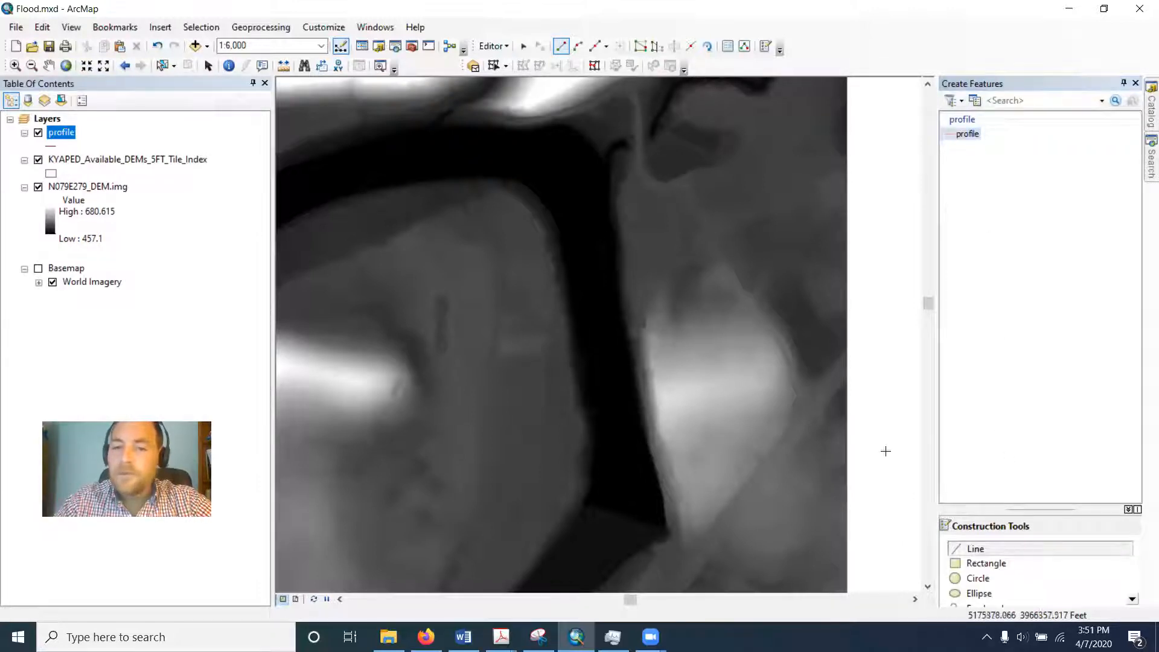
# Step: Draw five separate, roughly parallel straight lines across the dark north-south river channel, working southward, each extending onto both banks
pyautogui.click(492, 238)
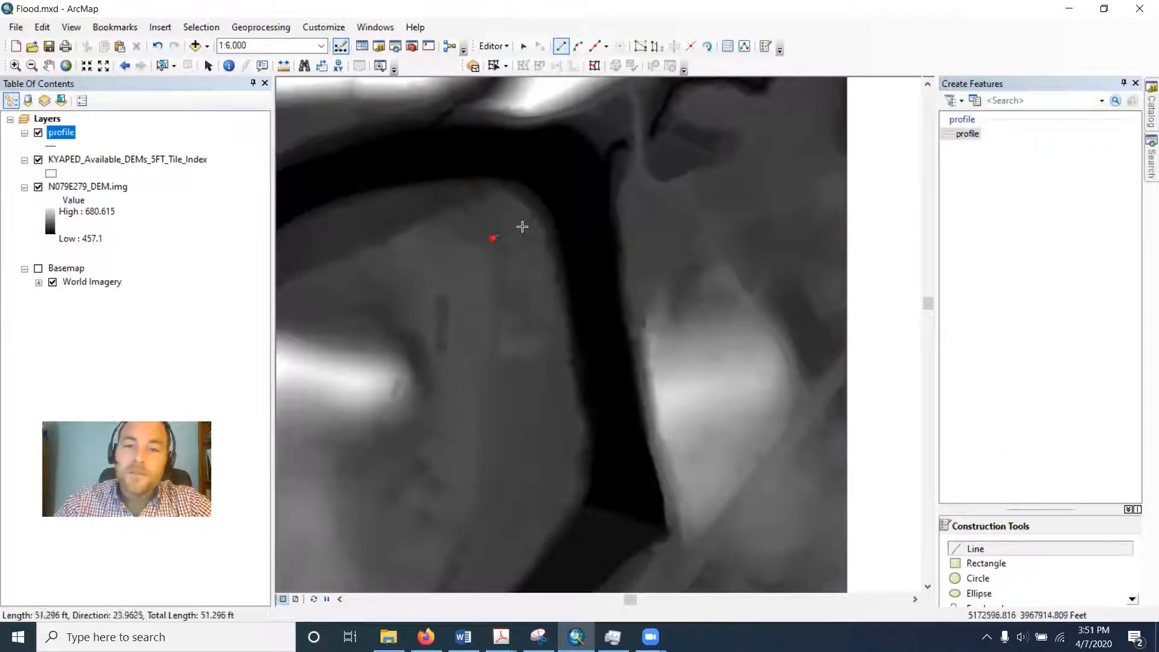
pyautogui.click(652, 204)
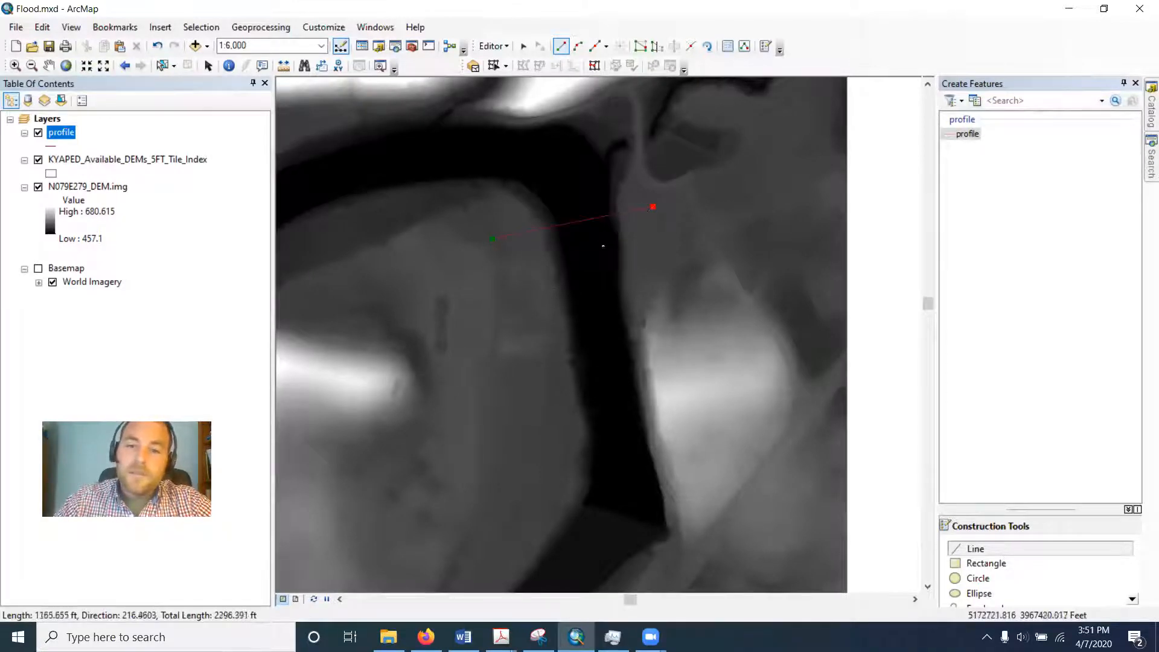
pyautogui.doubleClick(652, 206)
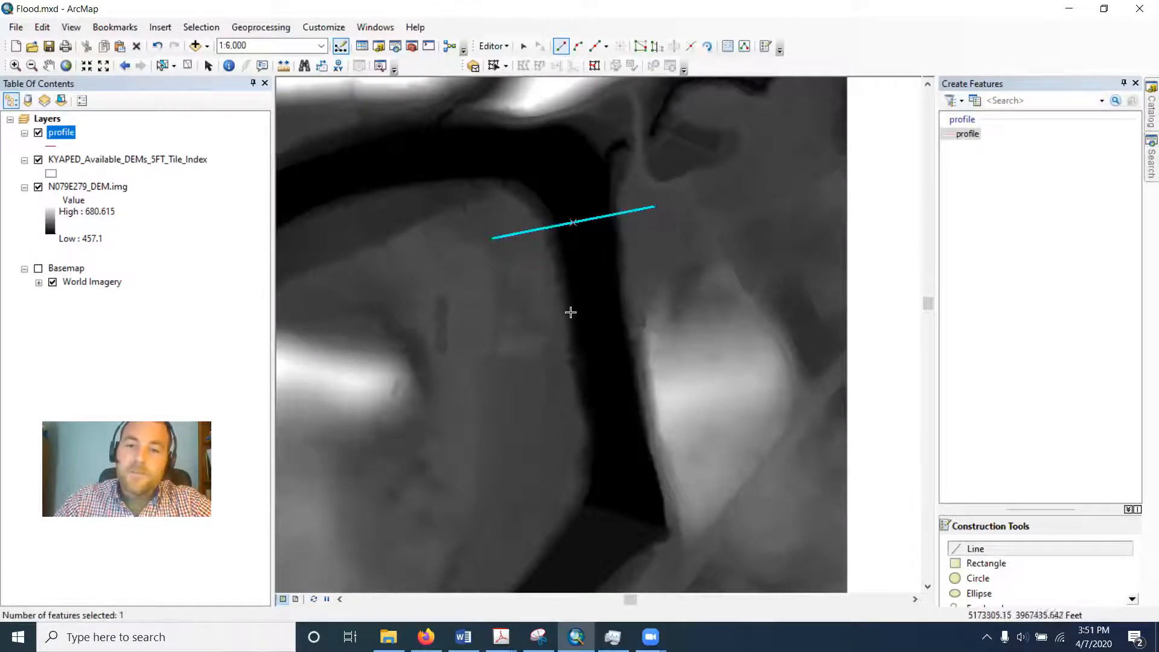
pyautogui.click(505, 317)
pyautogui.doubleClick(684, 274)
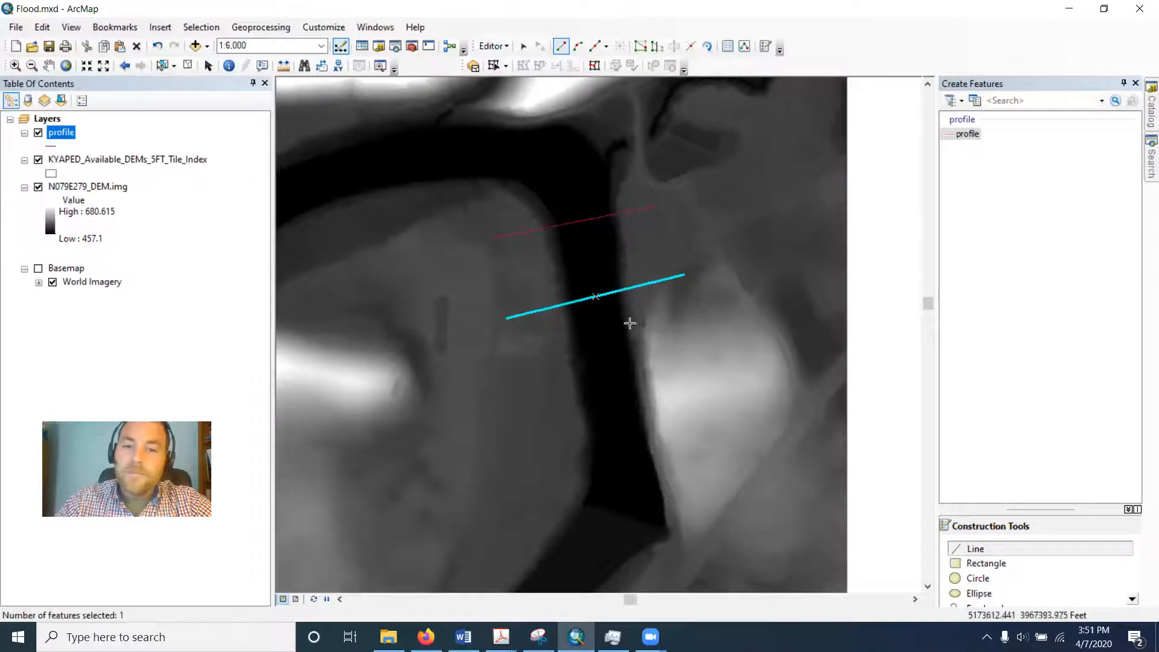
pyautogui.click(510, 373)
pyautogui.doubleClick(704, 329)
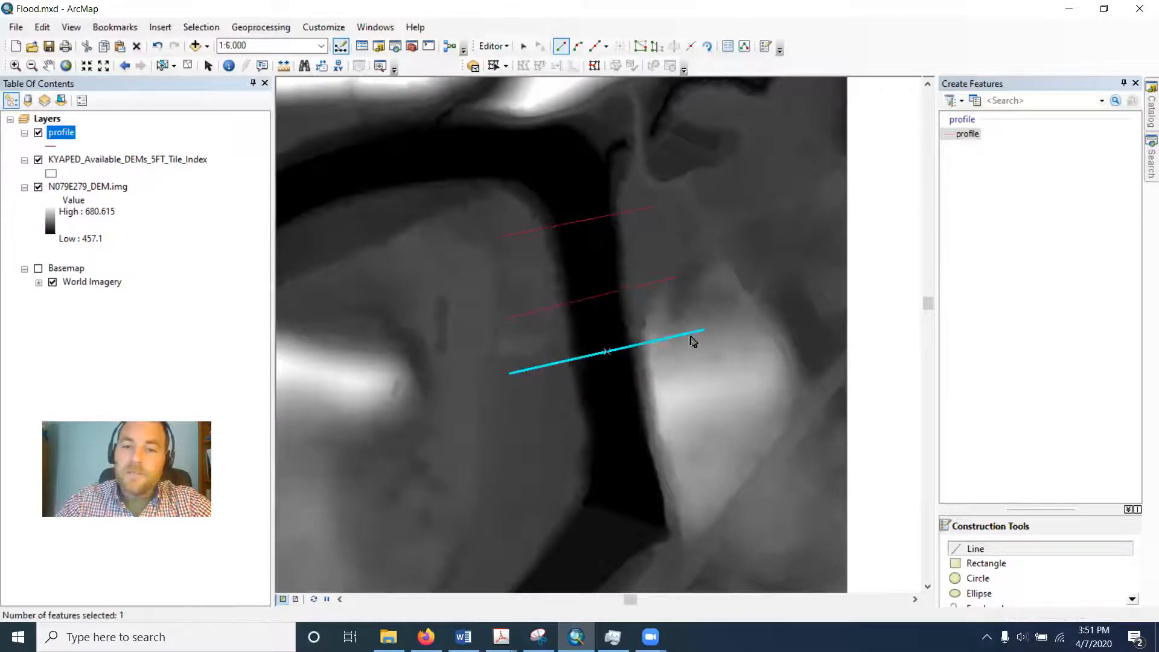
pyautogui.click(522, 439)
pyautogui.doubleClick(720, 391)
pyautogui.click(543, 486)
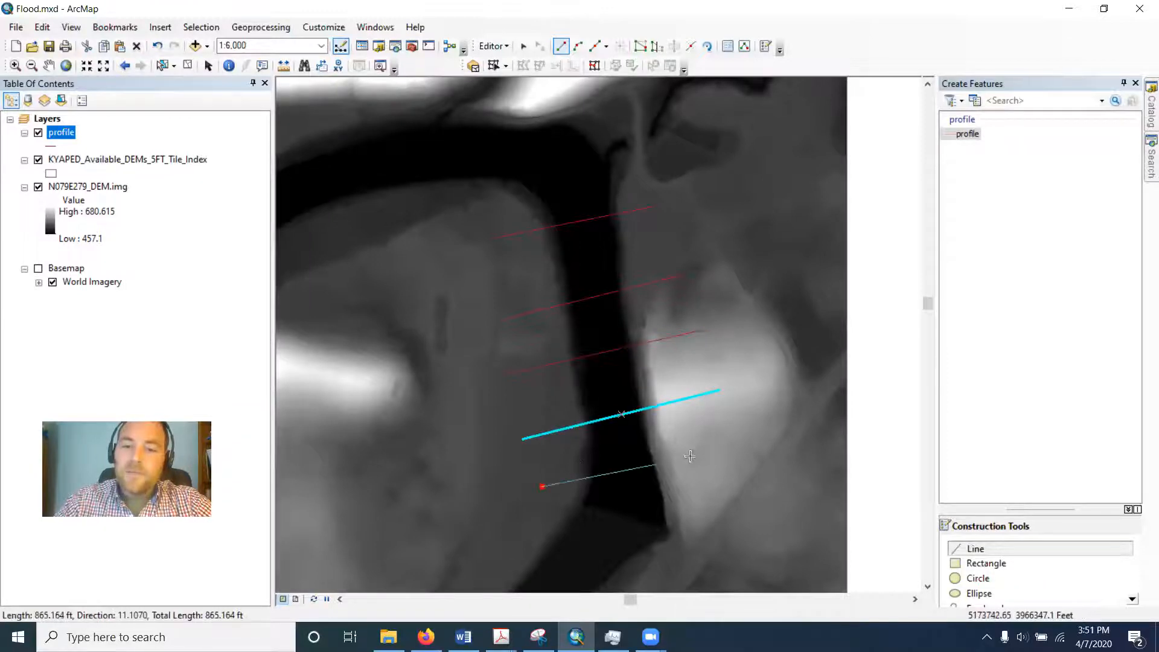
pyautogui.doubleClick(716, 437)
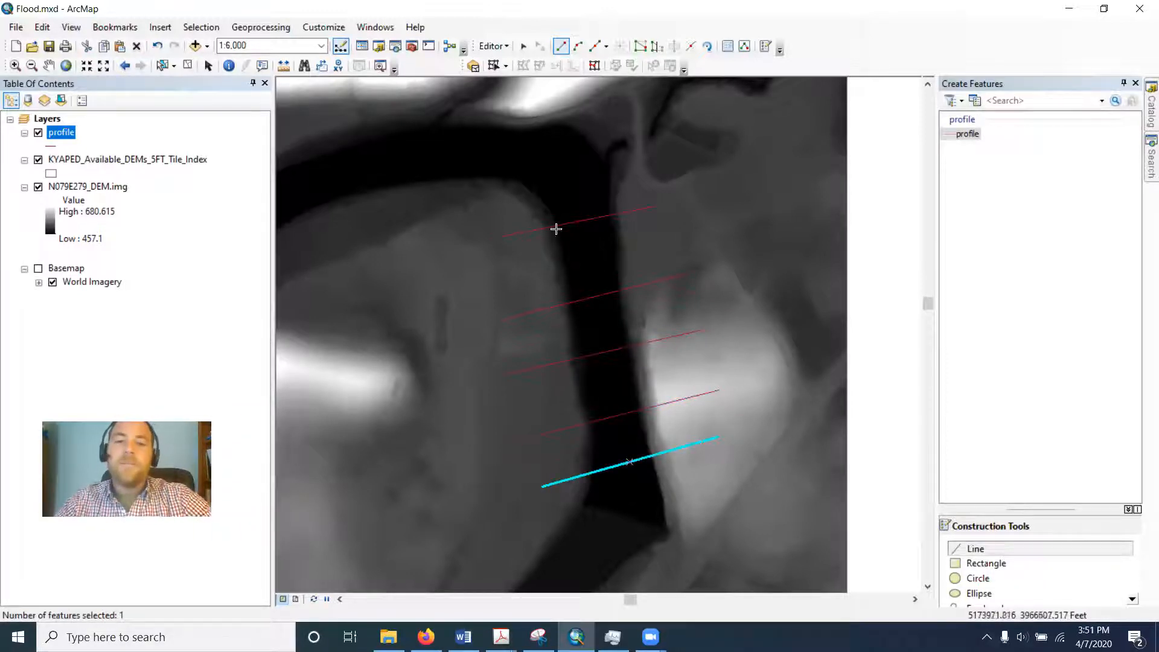
# Step: Save the edits to the profile lines and stop the edit session
pyautogui.click(493, 47)
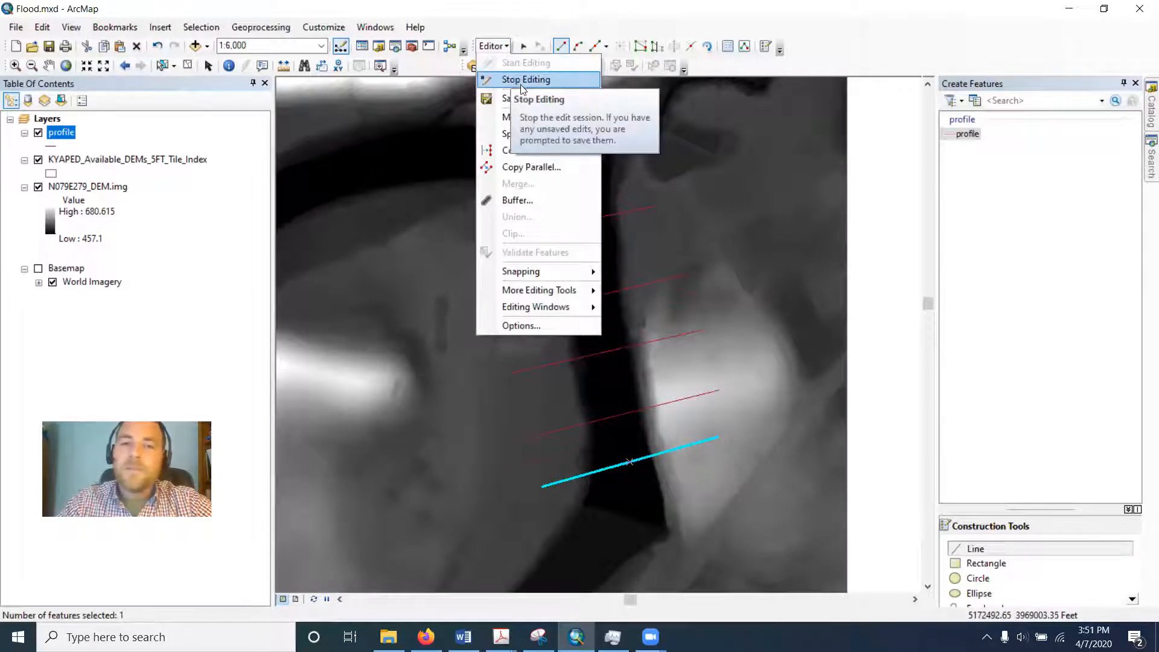
pyautogui.click(513, 98)
pyautogui.click(506, 49)
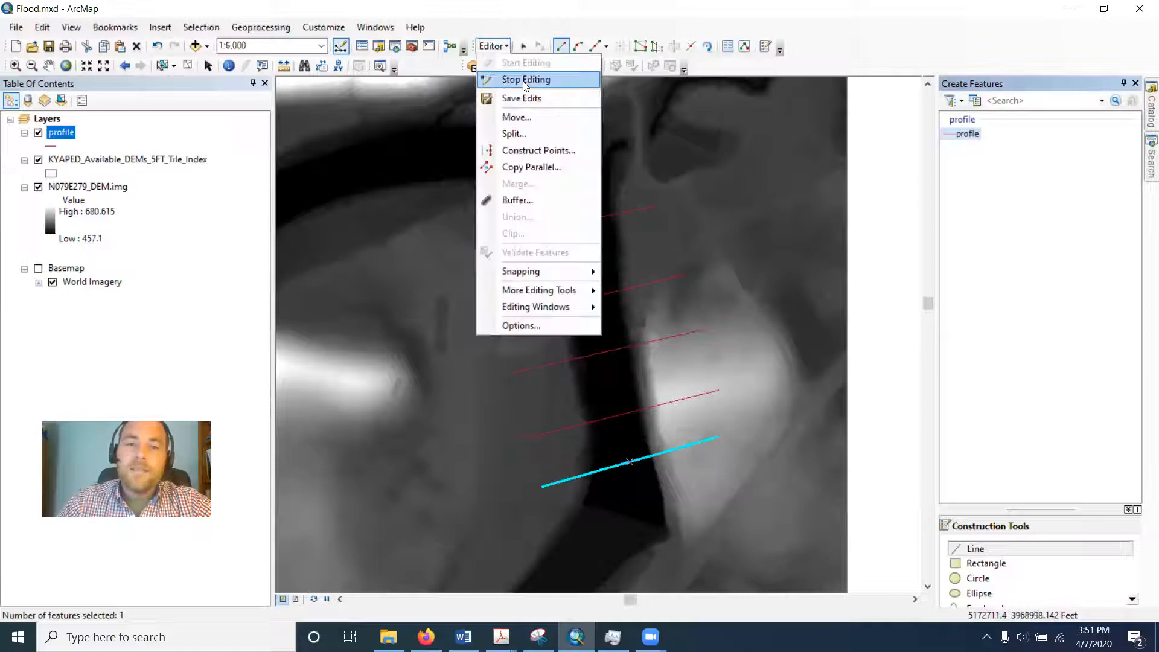
pyautogui.click(520, 80)
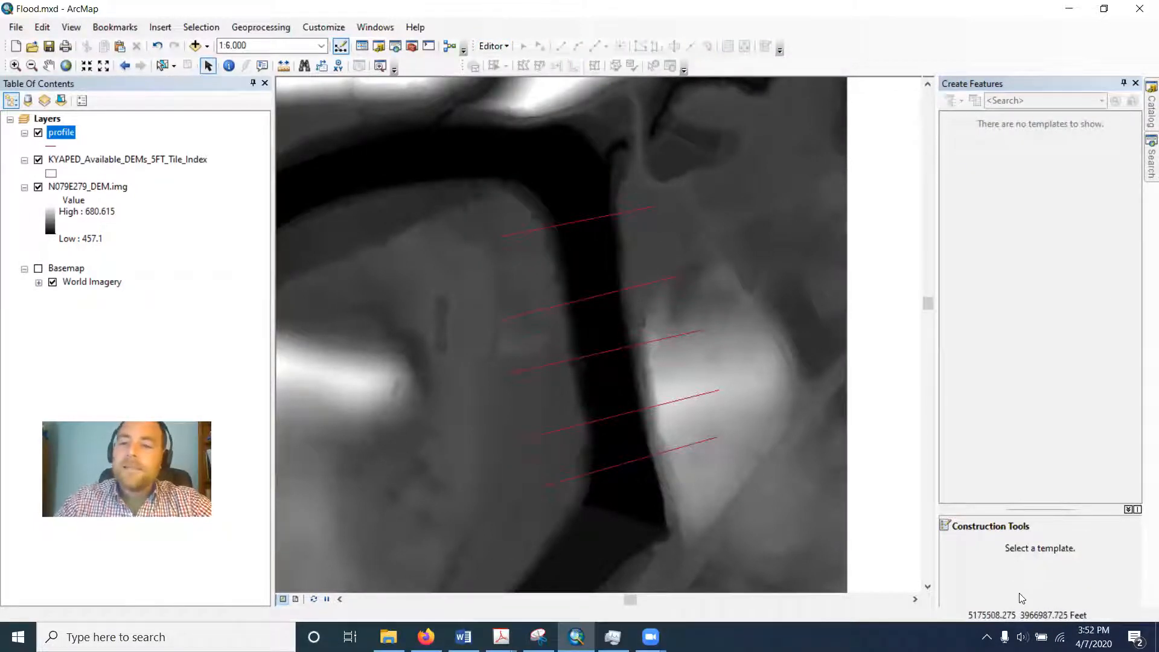
# Step: Begin a new point shapefile in the Downloads folder and name it pnts
pyautogui.click(1149, 91)
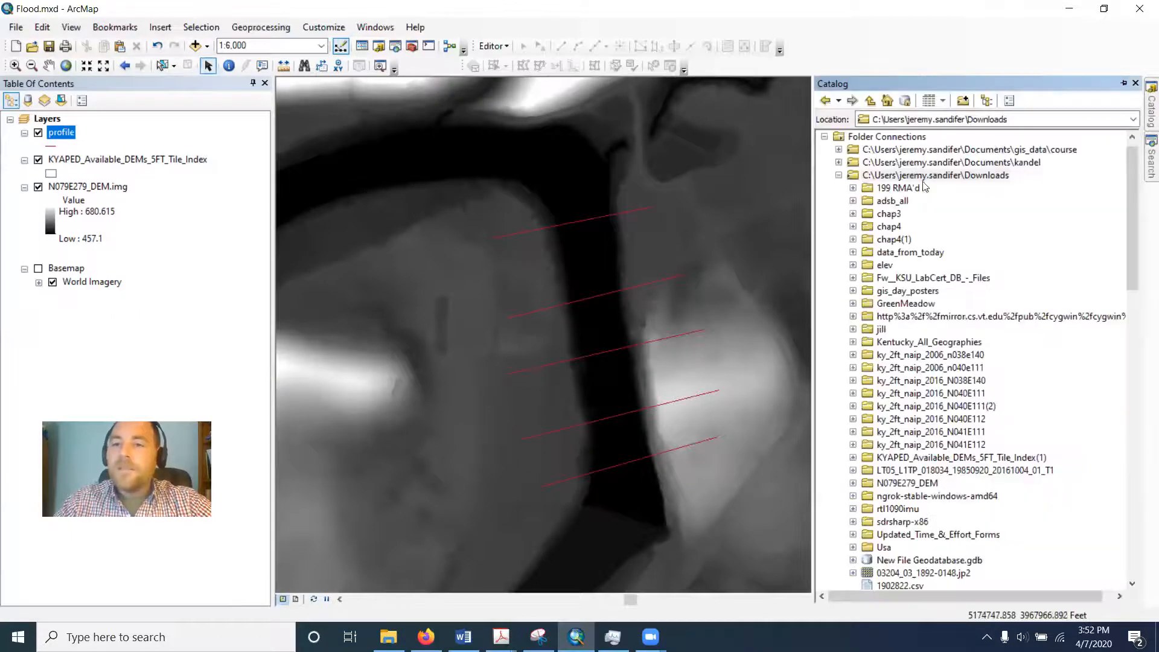
pyautogui.rightClick(931, 176)
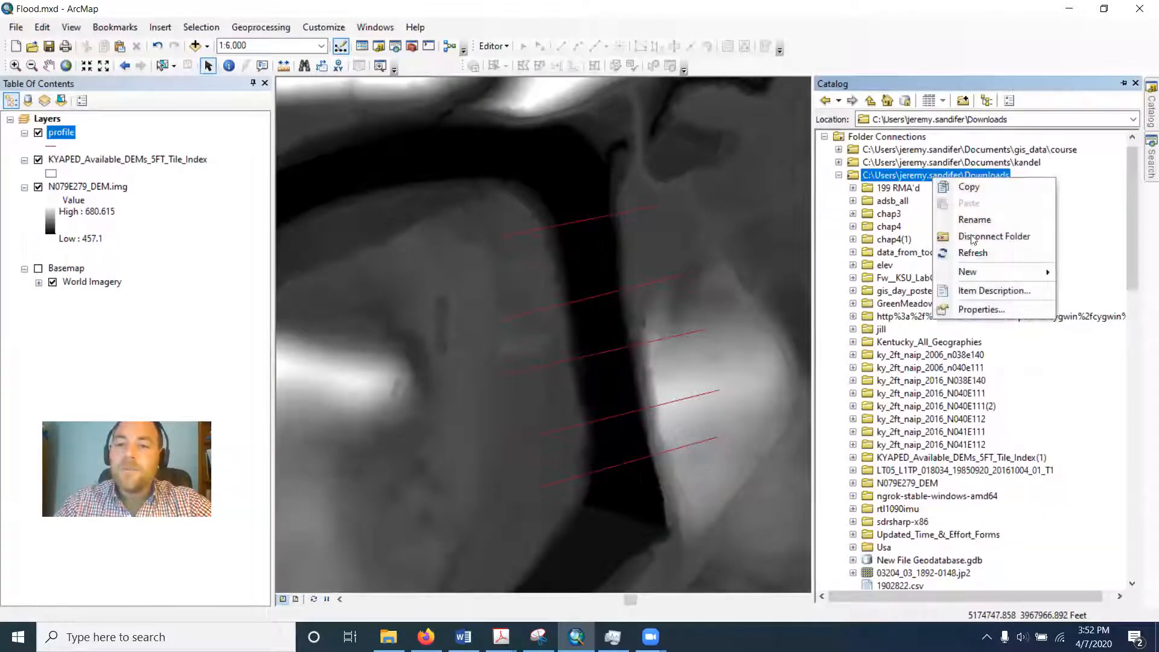
pyautogui.moveTo(978, 274)
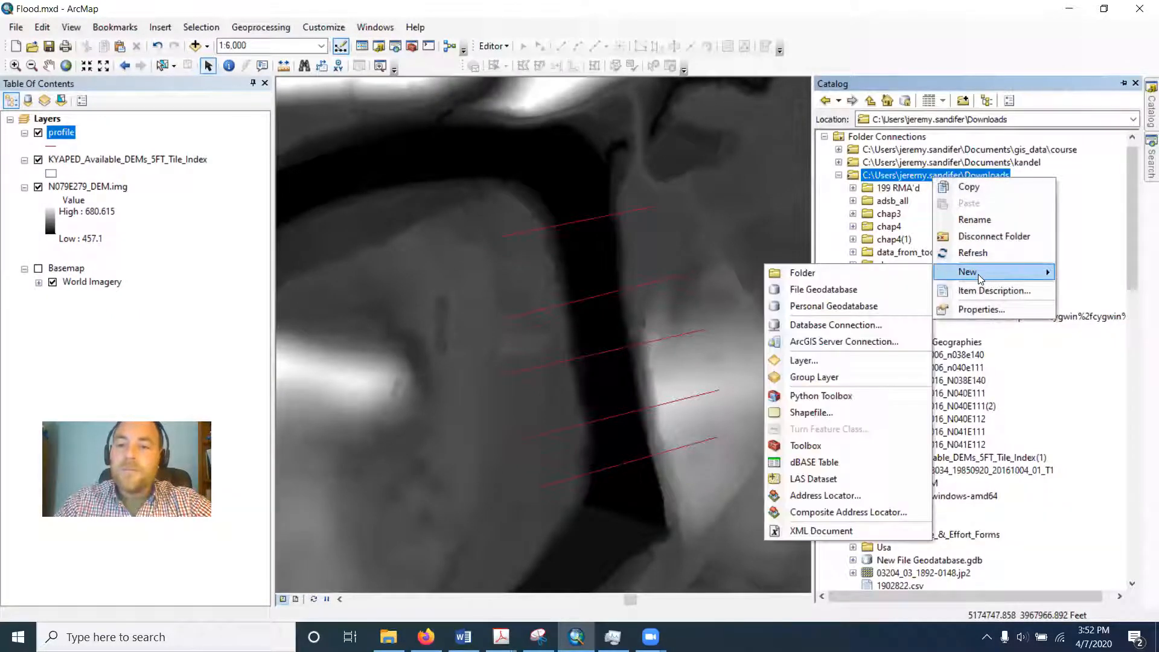
pyautogui.click(810, 412)
pyautogui.write('pnts')
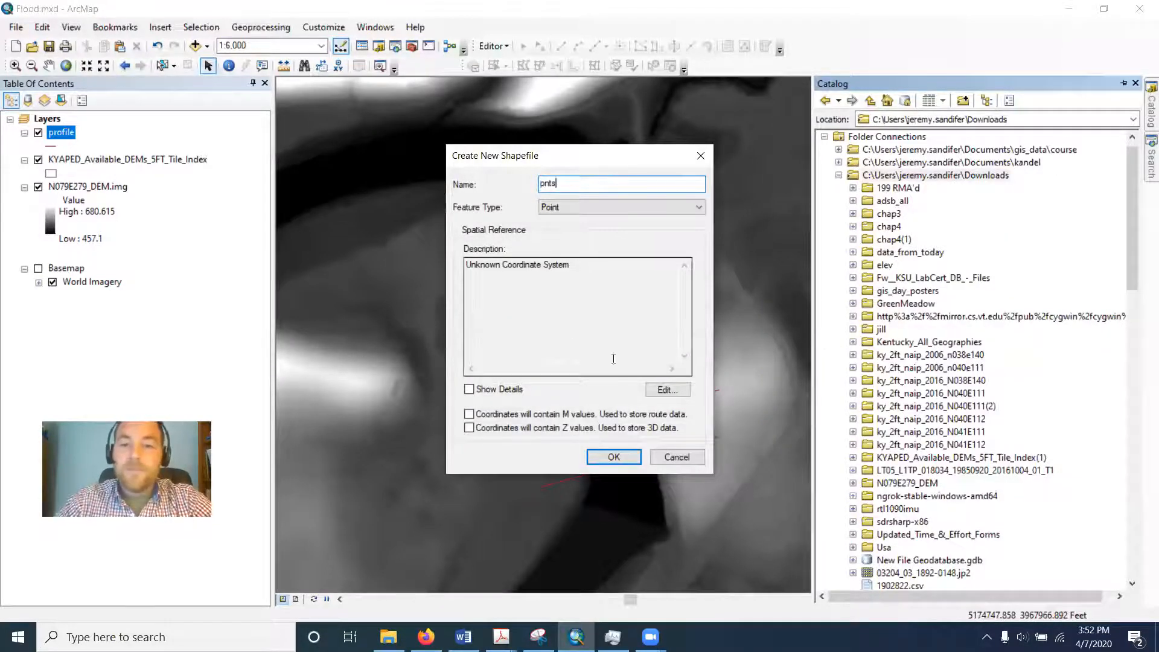
# Step: Set the point shapefile's projected coordinate system to NAD 1983 StatePlane Kentucky FIPS 1600 (US Feet)
pyautogui.click(664, 391)
pyautogui.doubleClick(480, 214)
pyautogui.doubleClick(490, 278)
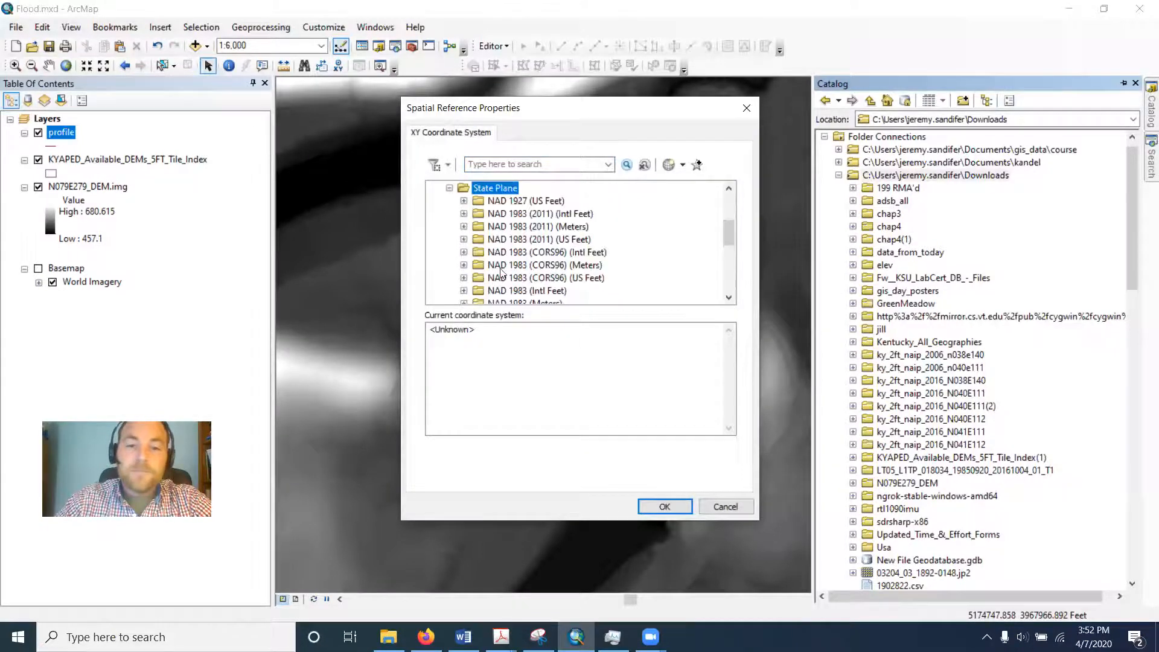
pyautogui.scroll(-2, 501, 273)
pyautogui.doubleClick(513, 239)
pyautogui.scroll(-3, 562, 229)
pyautogui.scroll(-8, 562, 224)
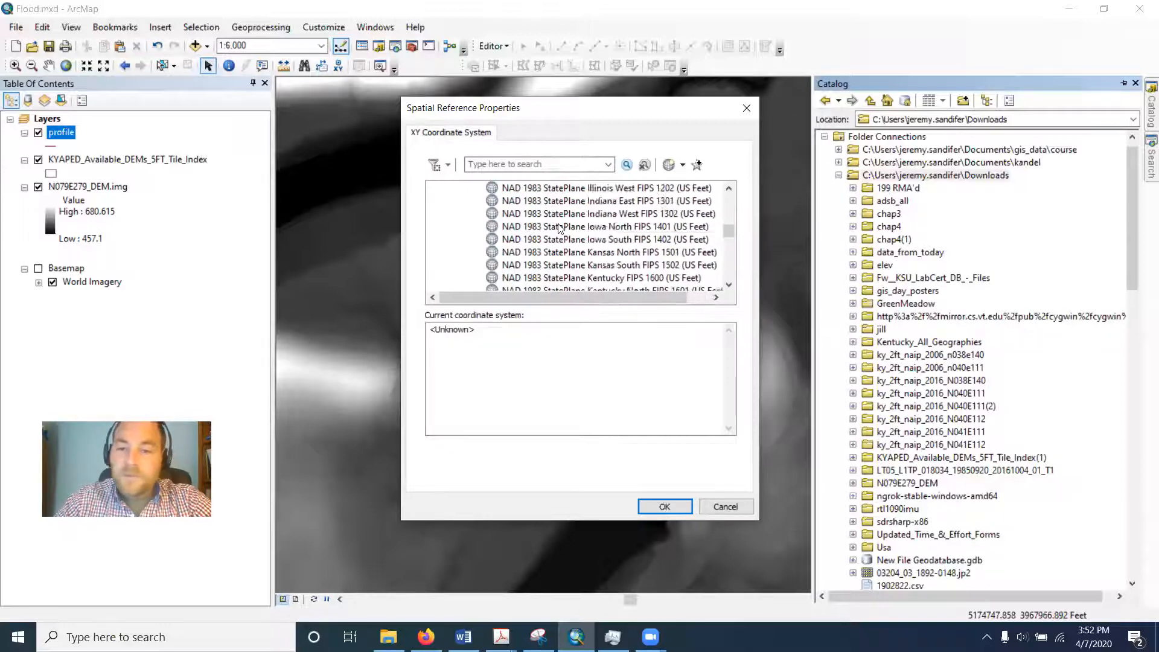
pyautogui.doubleClick(563, 230)
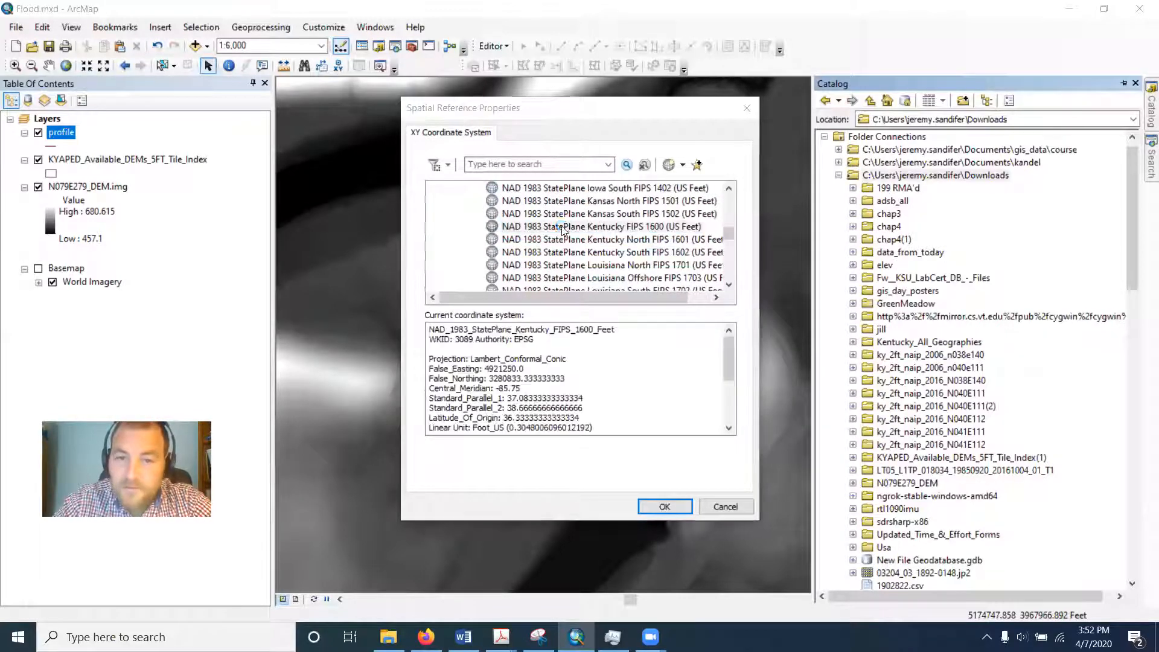
pyautogui.click(577, 506)
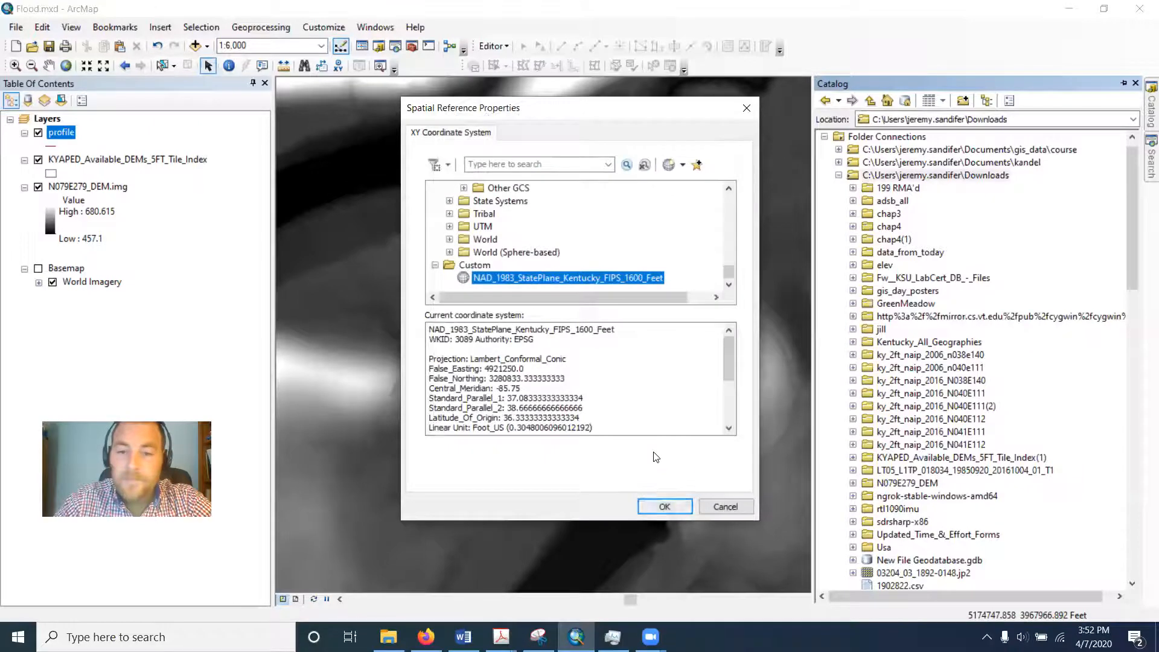
pyautogui.press('Return')
# Step: Change the point shapefile's name to pnts2 and create it
pyautogui.click(626, 453)
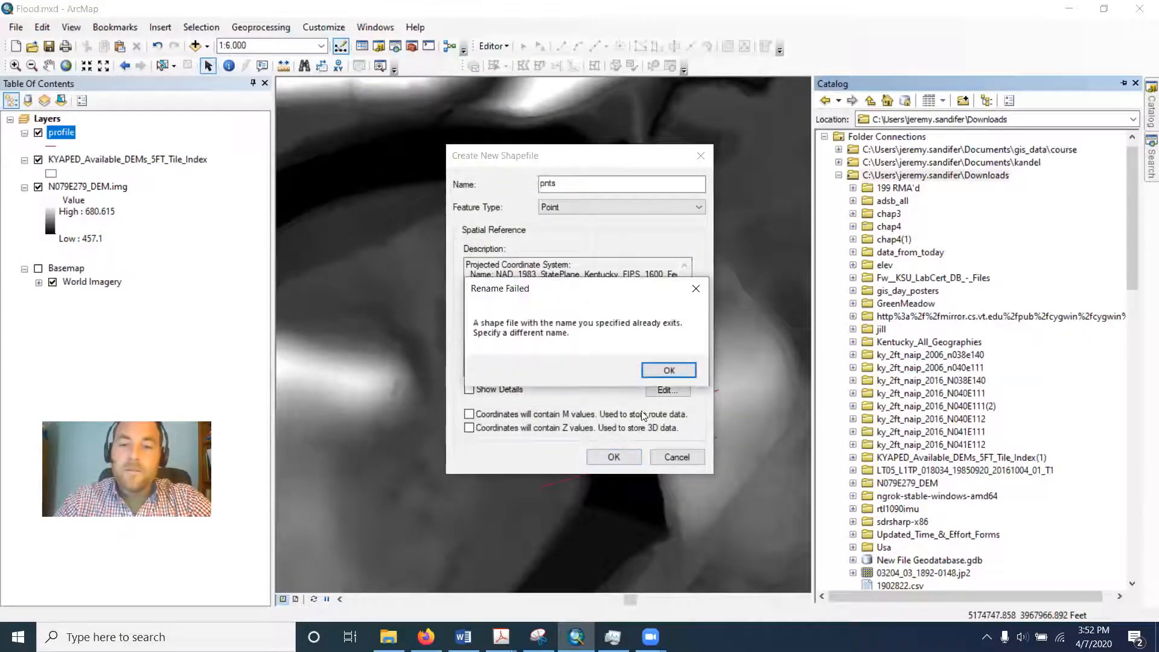
pyautogui.click(660, 369)
pyautogui.click(602, 183)
pyautogui.click(623, 453)
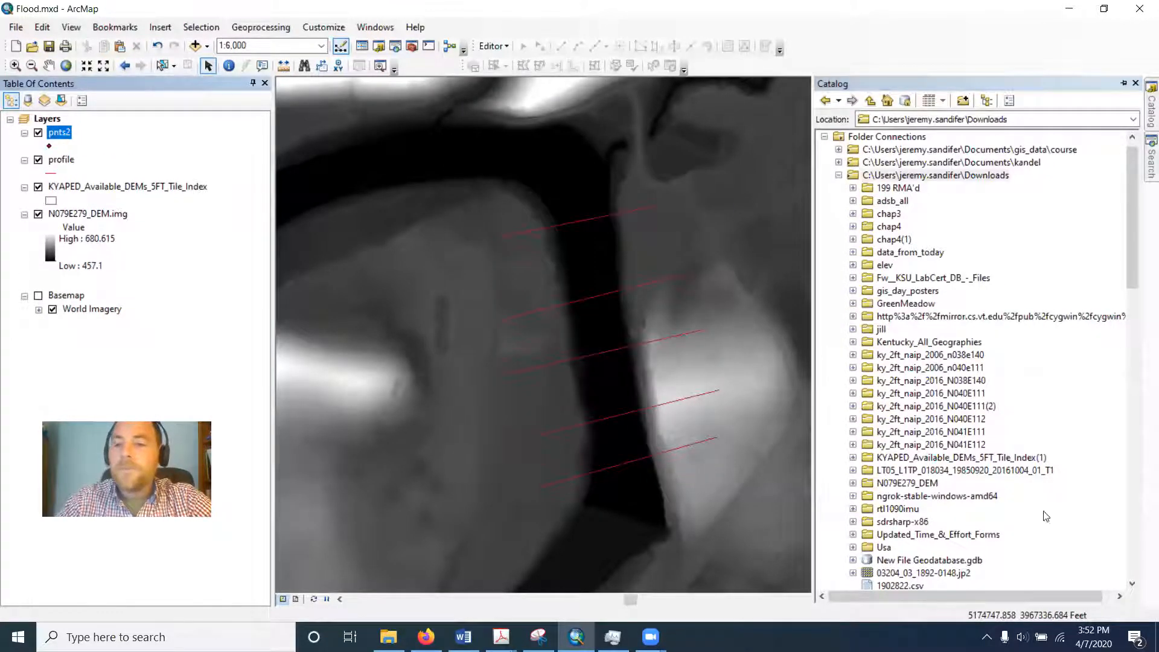
# Step: Start an edit session on the pnts2 layer's workspace
pyautogui.click(429, 46)
pyautogui.click(492, 46)
pyautogui.click(522, 63)
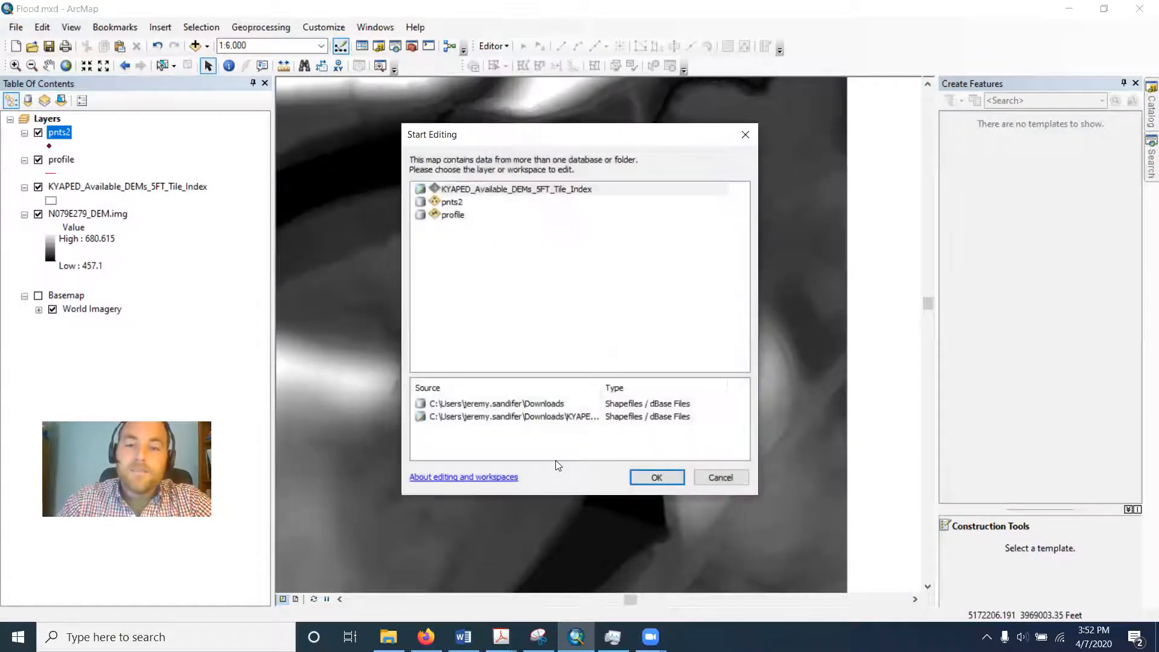
pyautogui.click(452, 202)
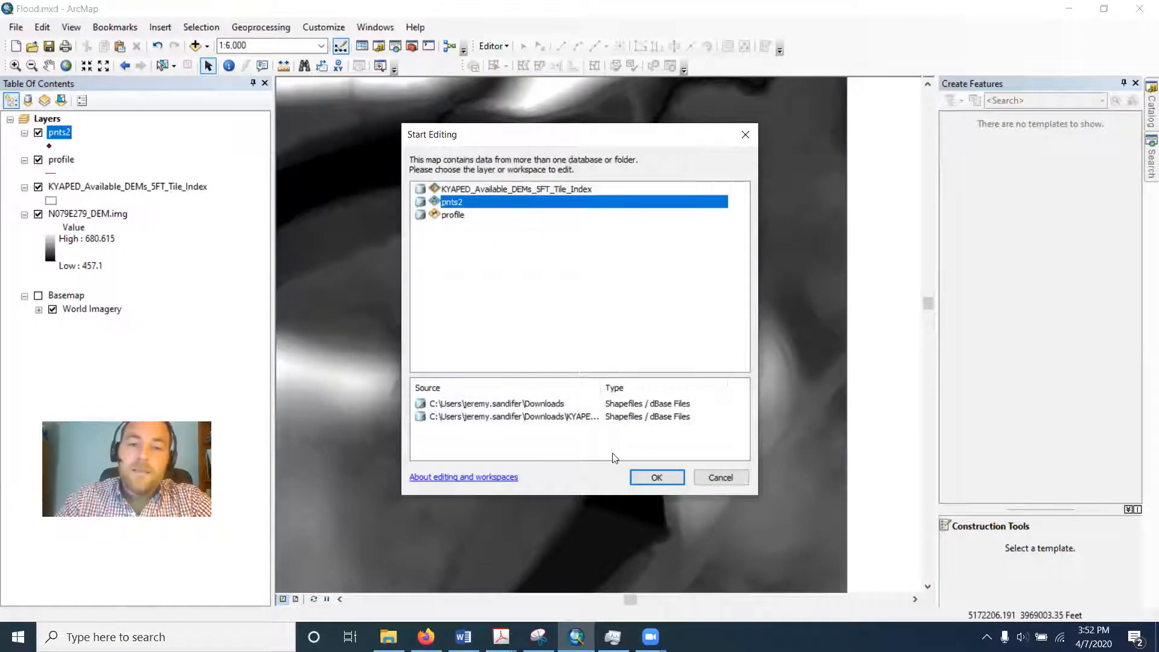
pyautogui.click(644, 476)
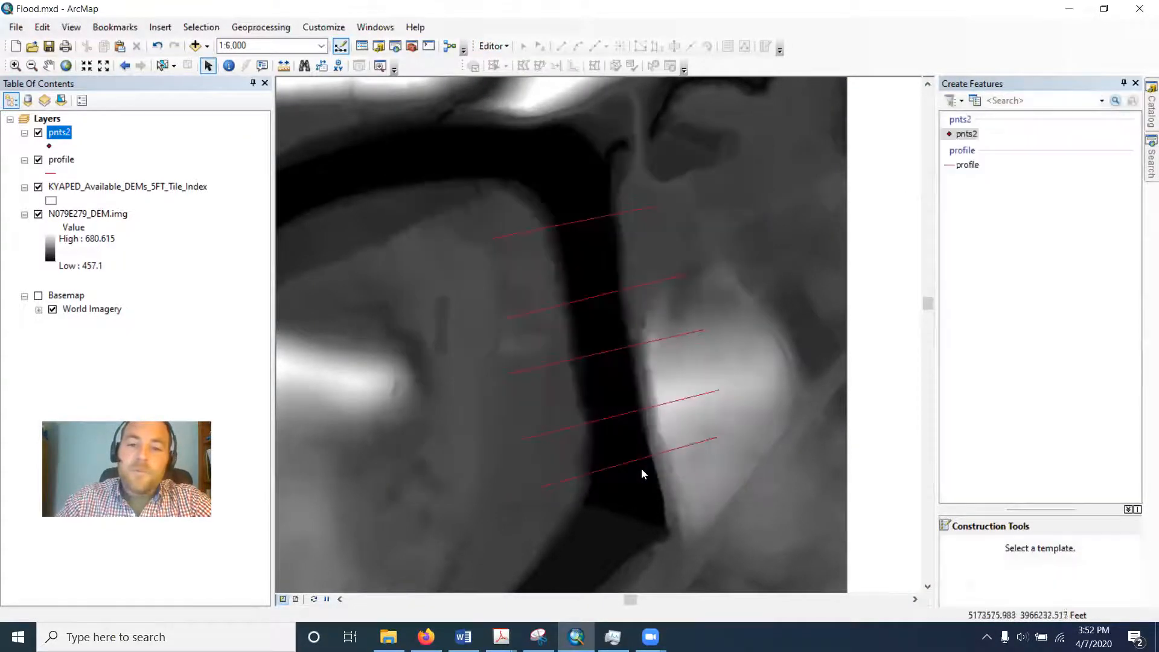
# Step: Digitize five pnts2 points, one on each profile line near the middle of the dark river channel
pyautogui.click(969, 134)
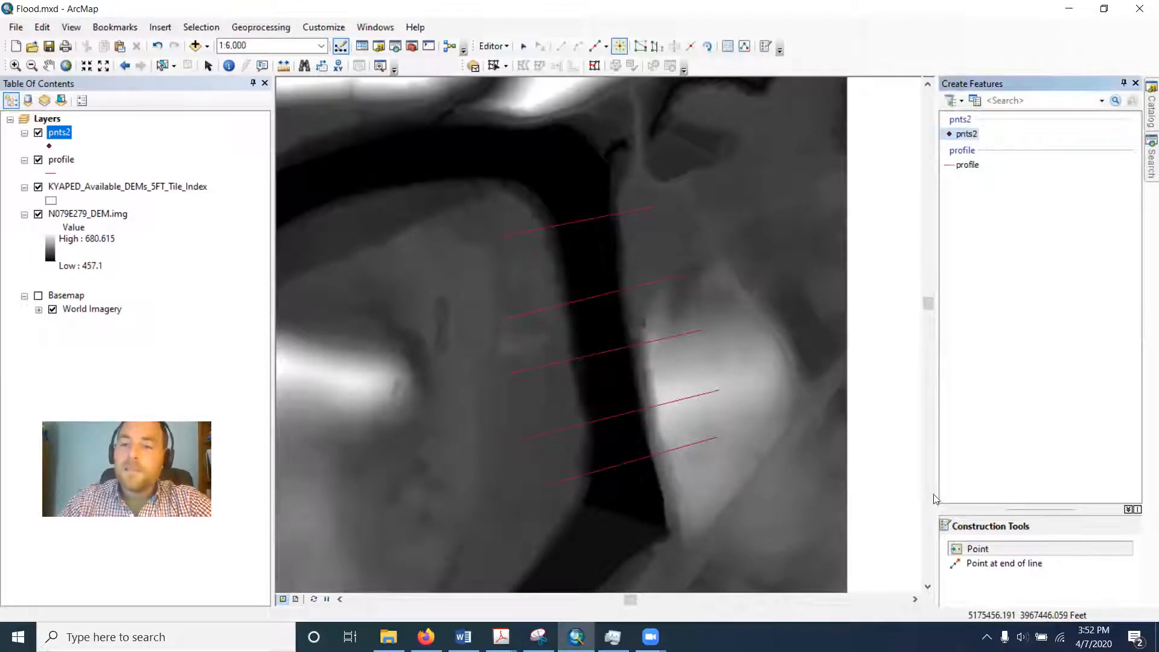
pyautogui.click(583, 220)
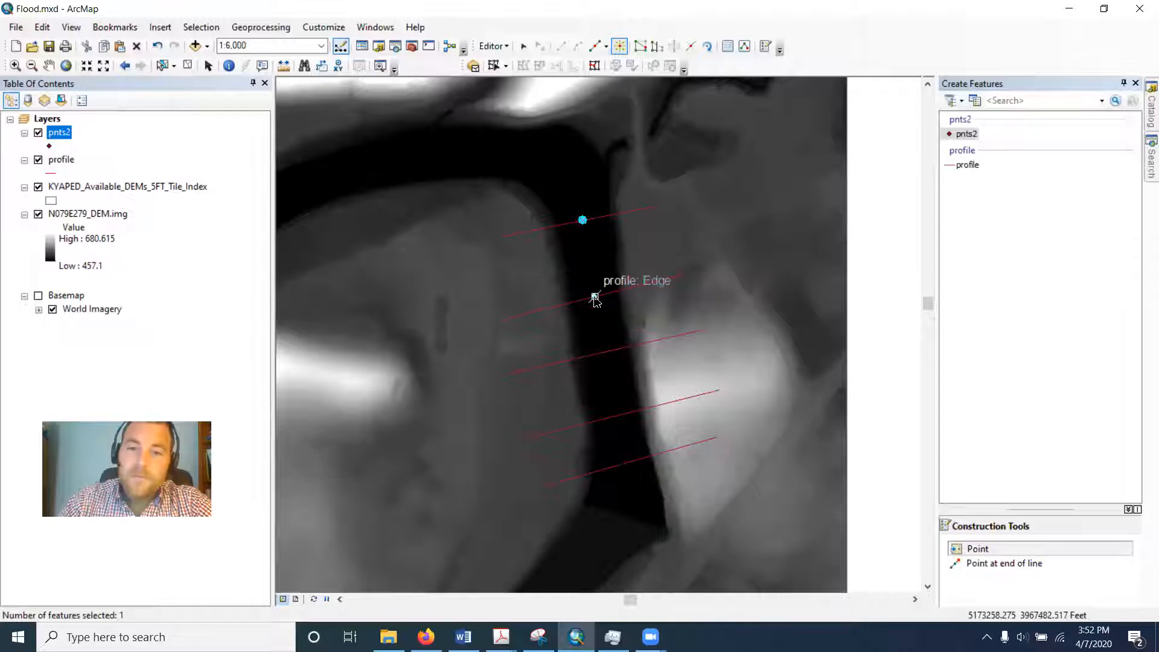
pyautogui.click(595, 297)
pyautogui.click(603, 352)
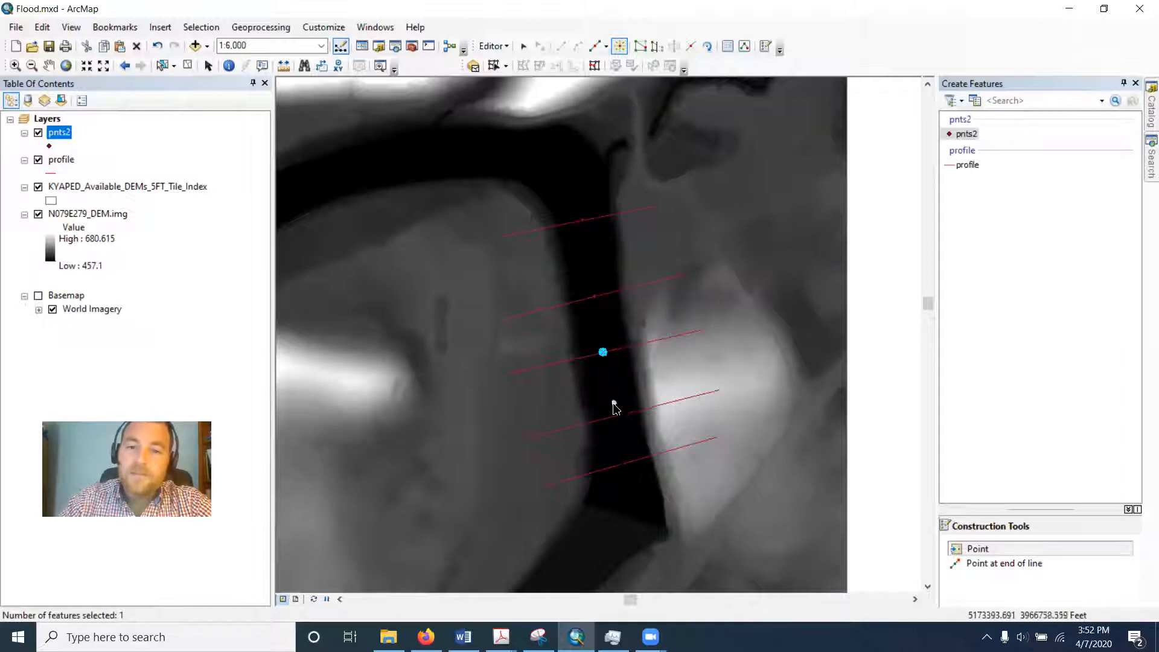
pyautogui.click(617, 416)
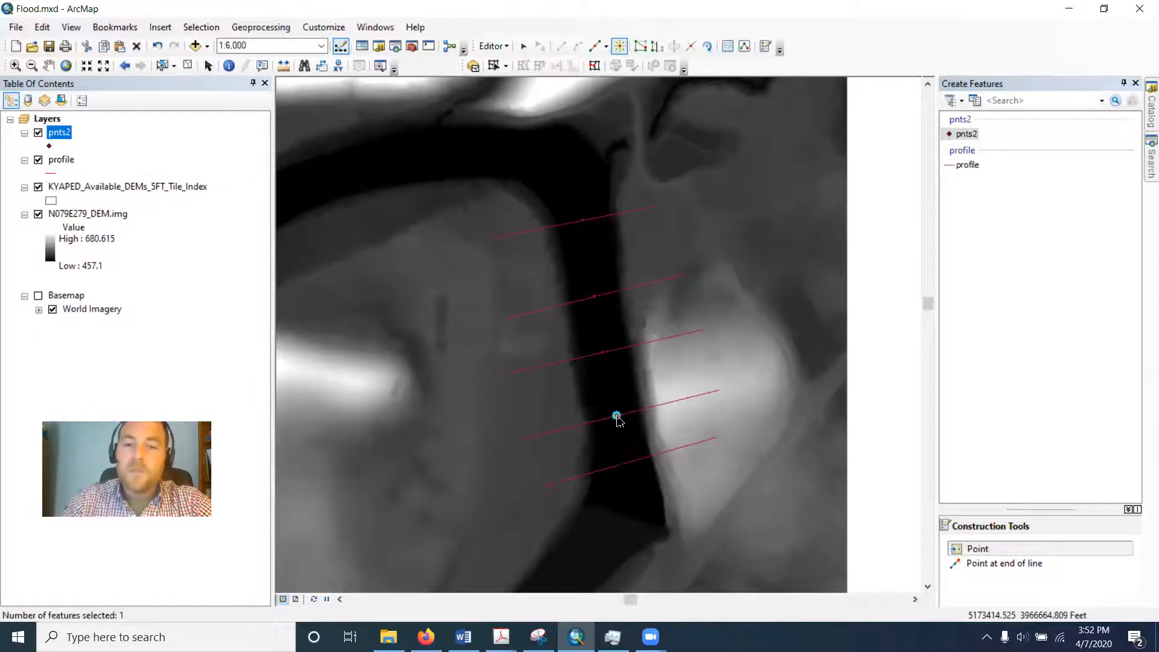
pyautogui.click(623, 465)
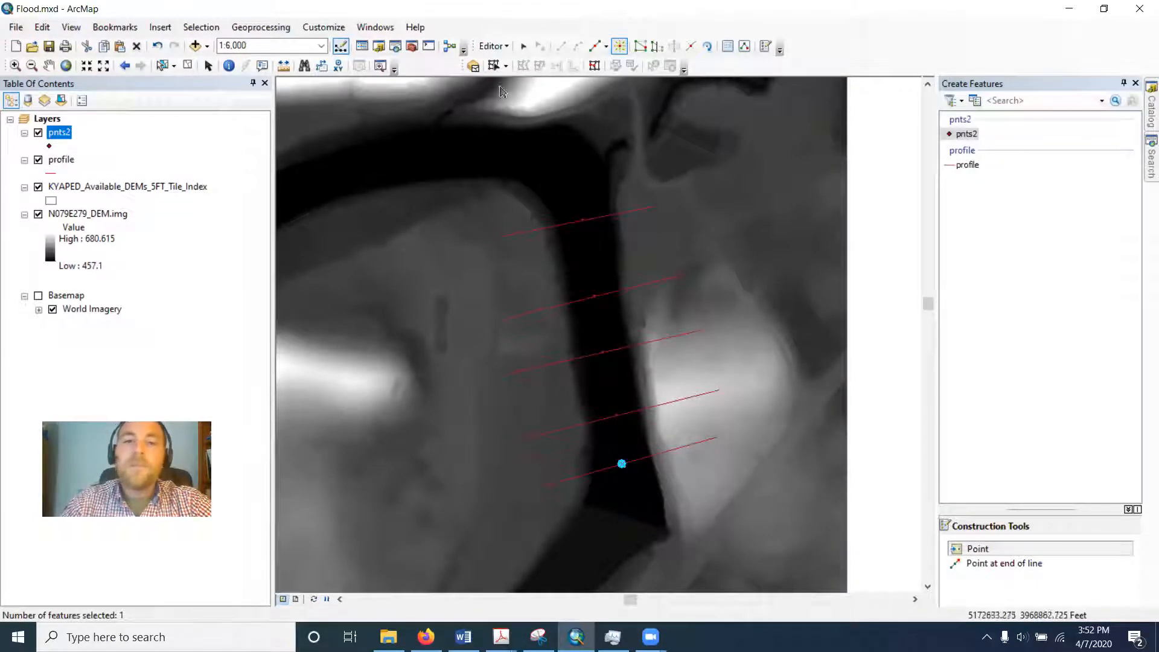
# Step: Save the edits to pnts2 and stop the edit session
pyautogui.click(500, 46)
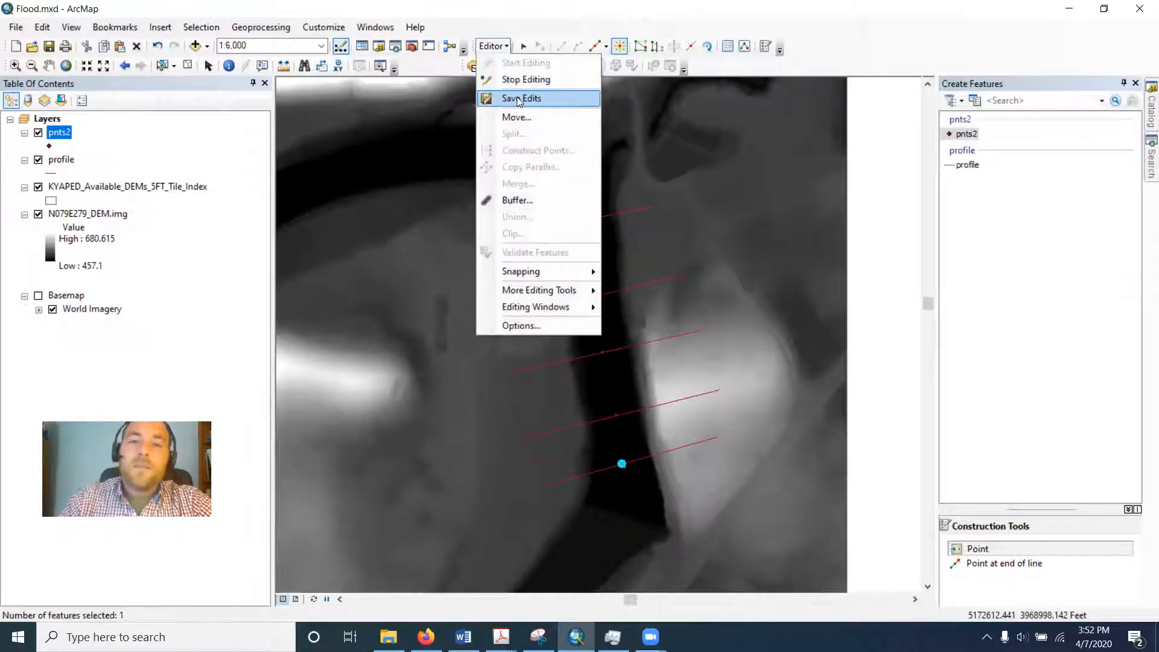
pyautogui.click(518, 97)
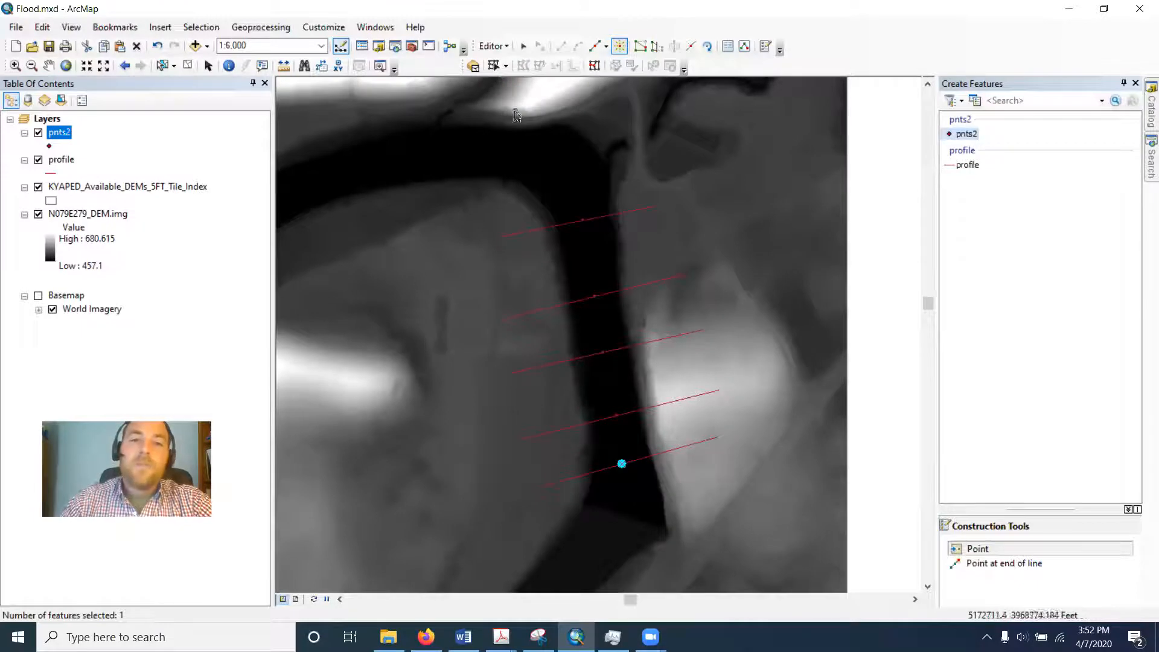
pyautogui.click(504, 48)
pyautogui.click(518, 76)
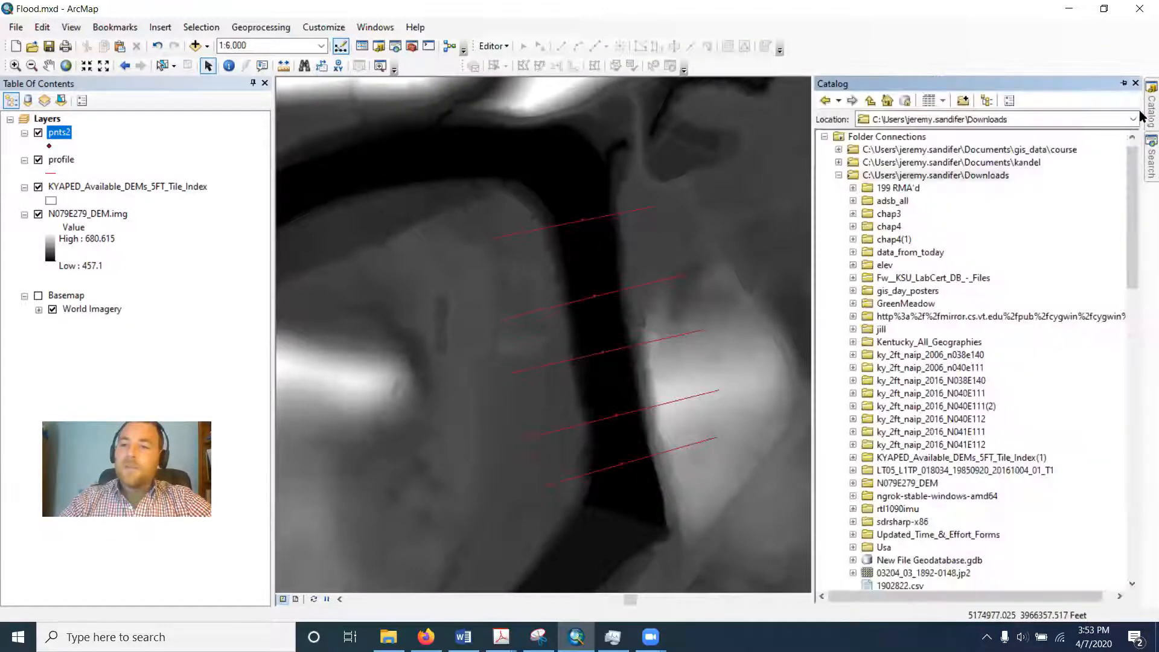
# Step: Search the tools for "extract values" and open Extract Values to Points (Spatial Analyst)
pyautogui.moveTo(1145, 163)
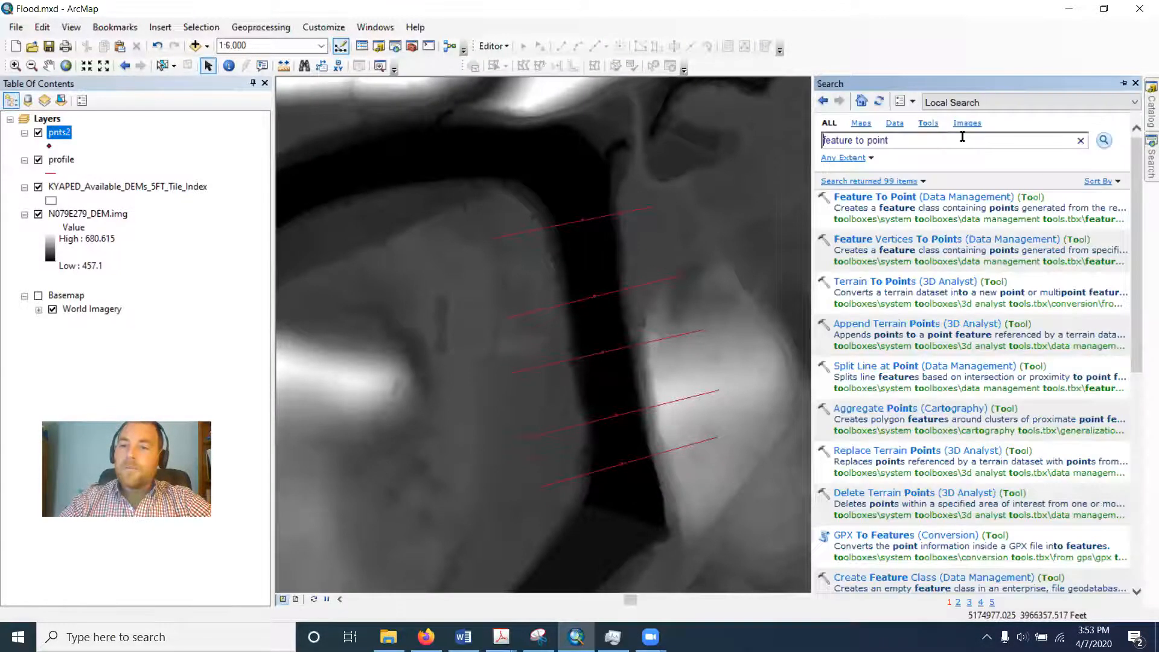
pyautogui.click(917, 142)
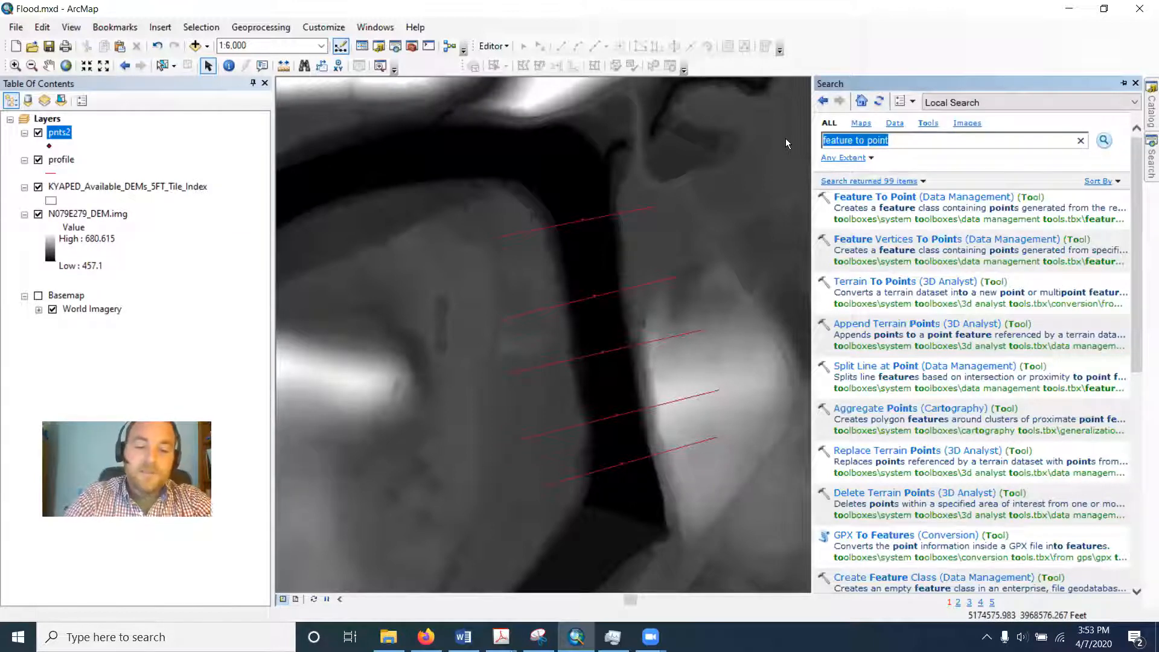
pyautogui.write('extract')
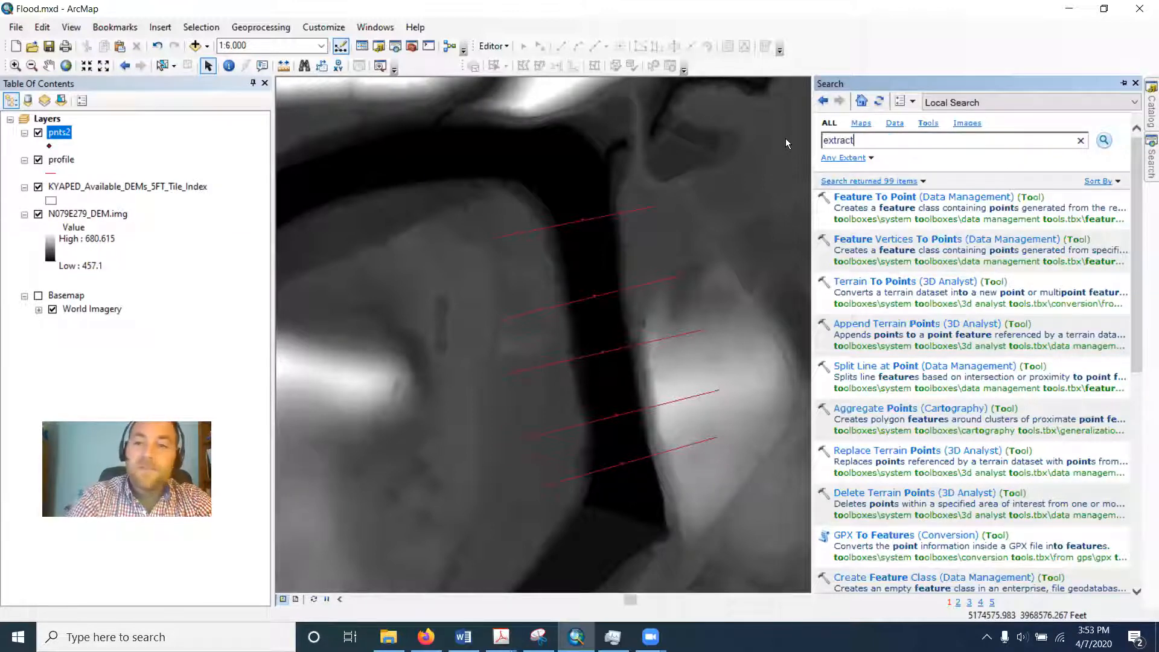
pyautogui.press('Return')
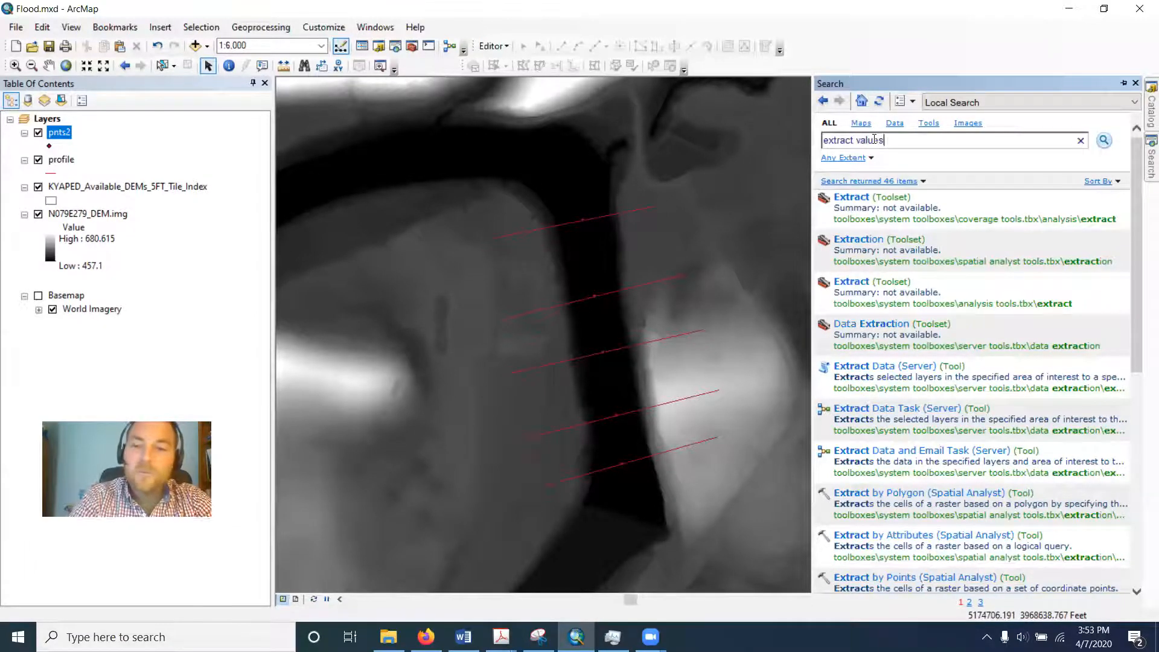
pyautogui.press('Return')
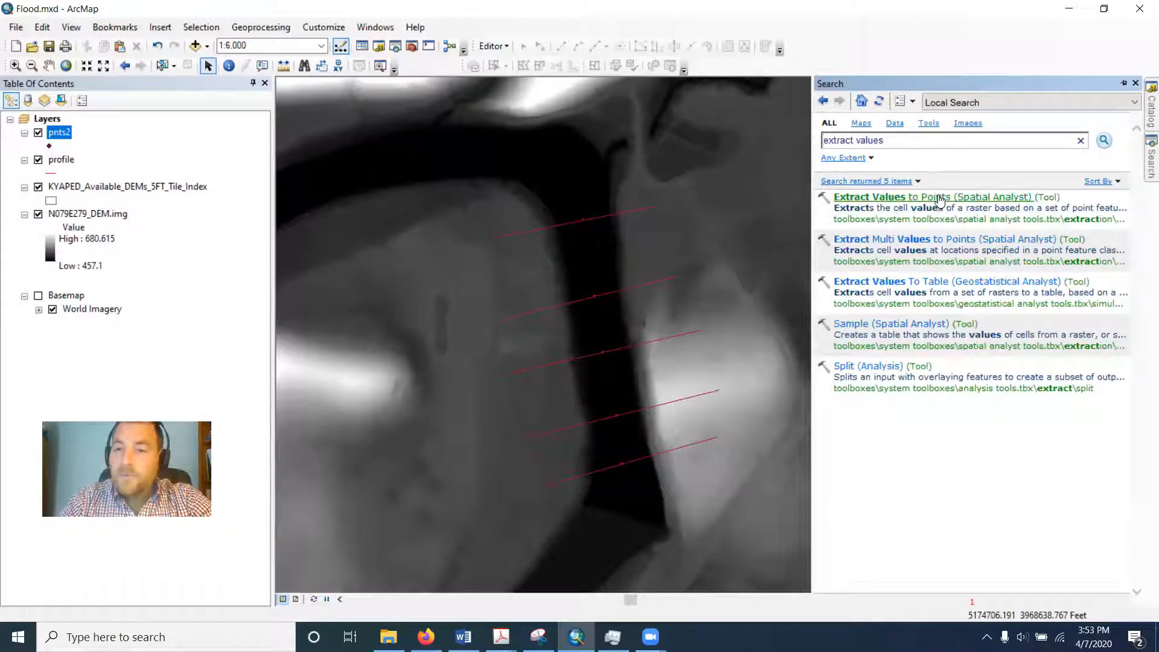
pyautogui.click(939, 198)
# Step: Extract N079E279_DEM.img values to the pnts2 points, naming the output Zvalues in Default.gdb
pyautogui.click(712, 170)
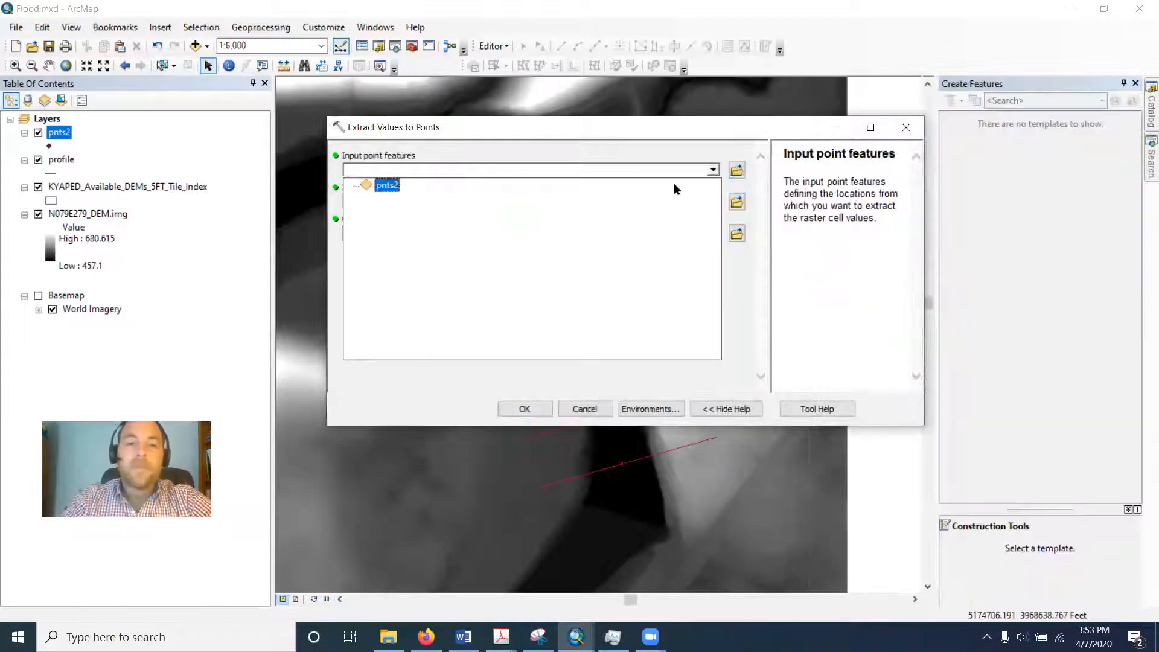
pyautogui.click(387, 187)
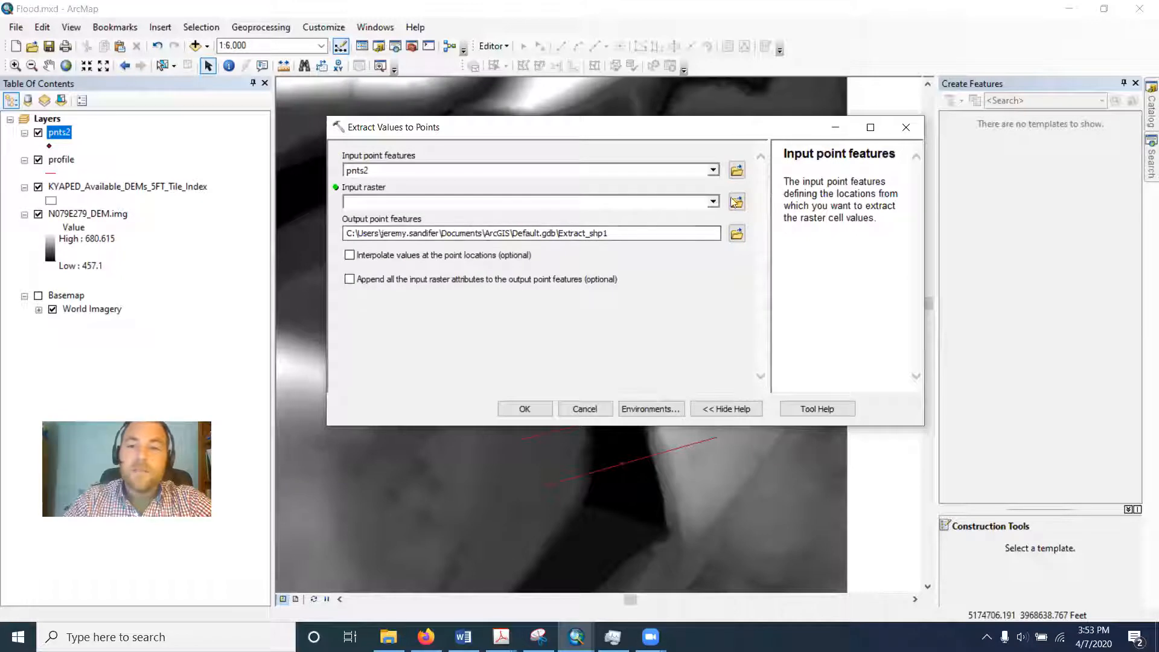
pyautogui.click(713, 201)
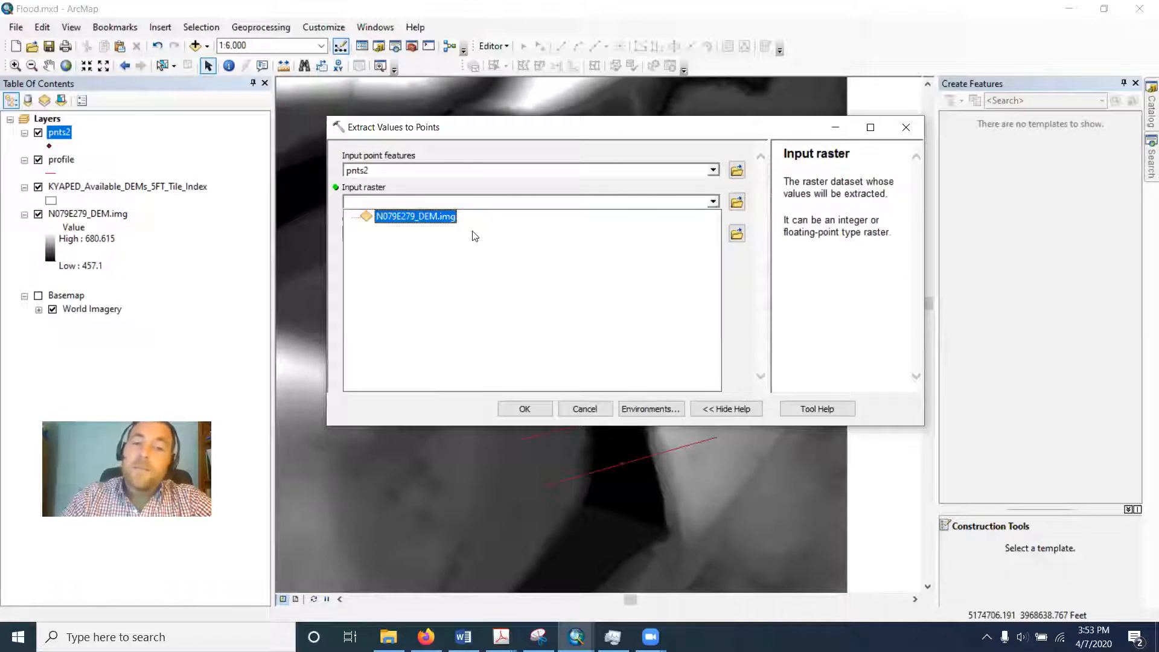
pyautogui.click(399, 219)
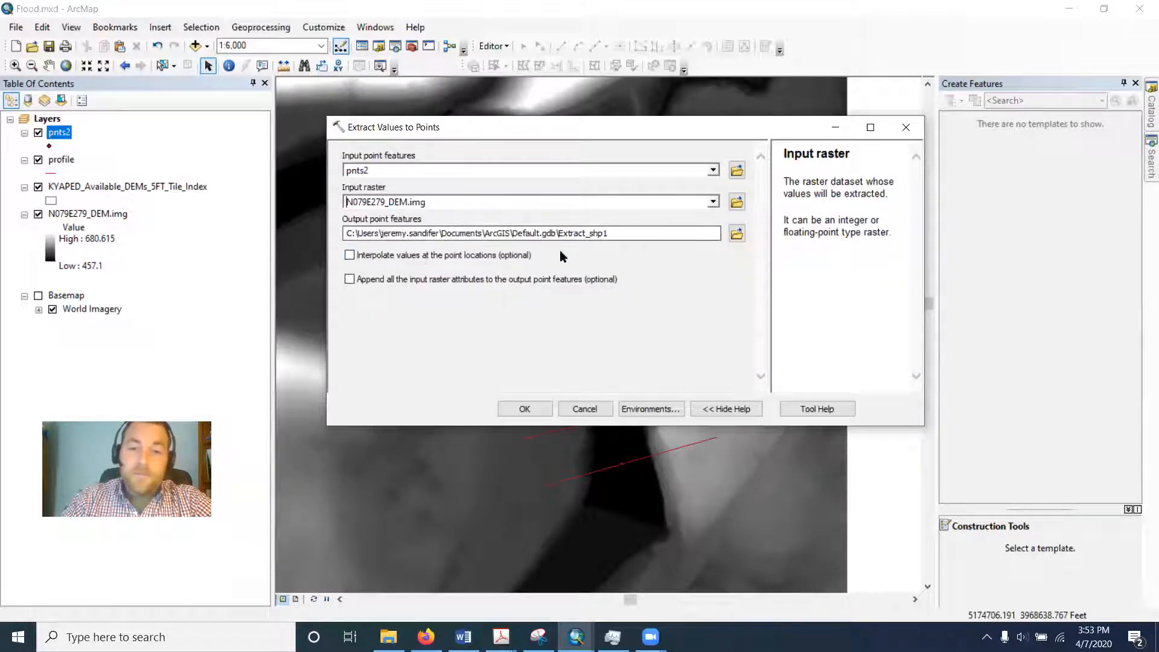
pyautogui.click(650, 233)
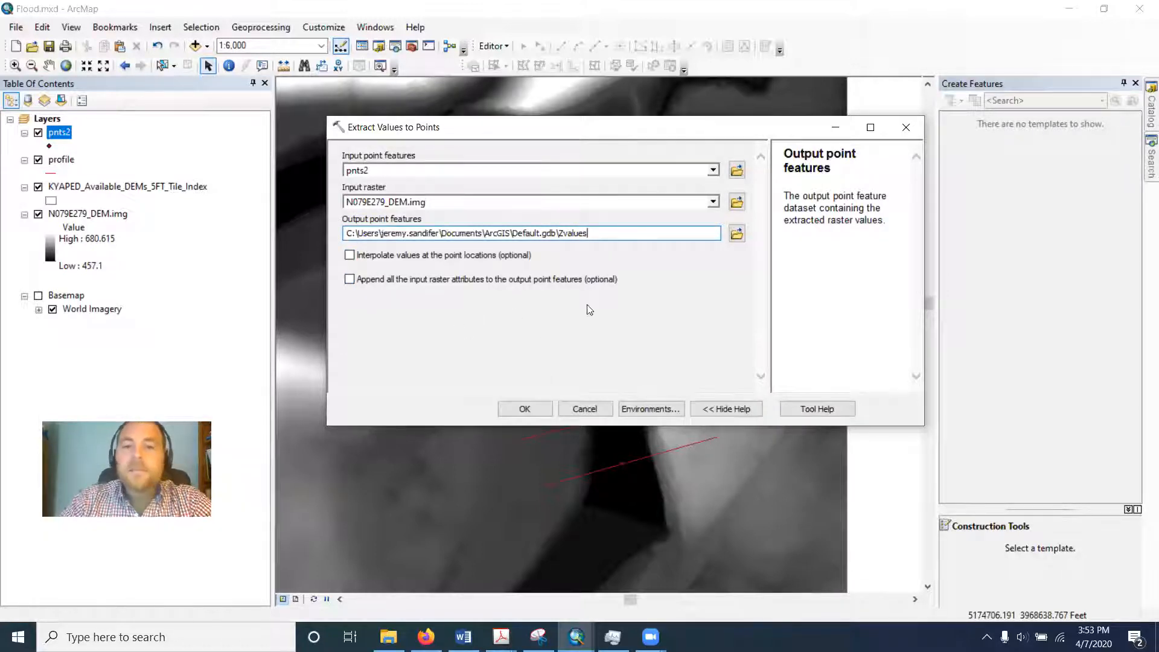
pyautogui.click(535, 408)
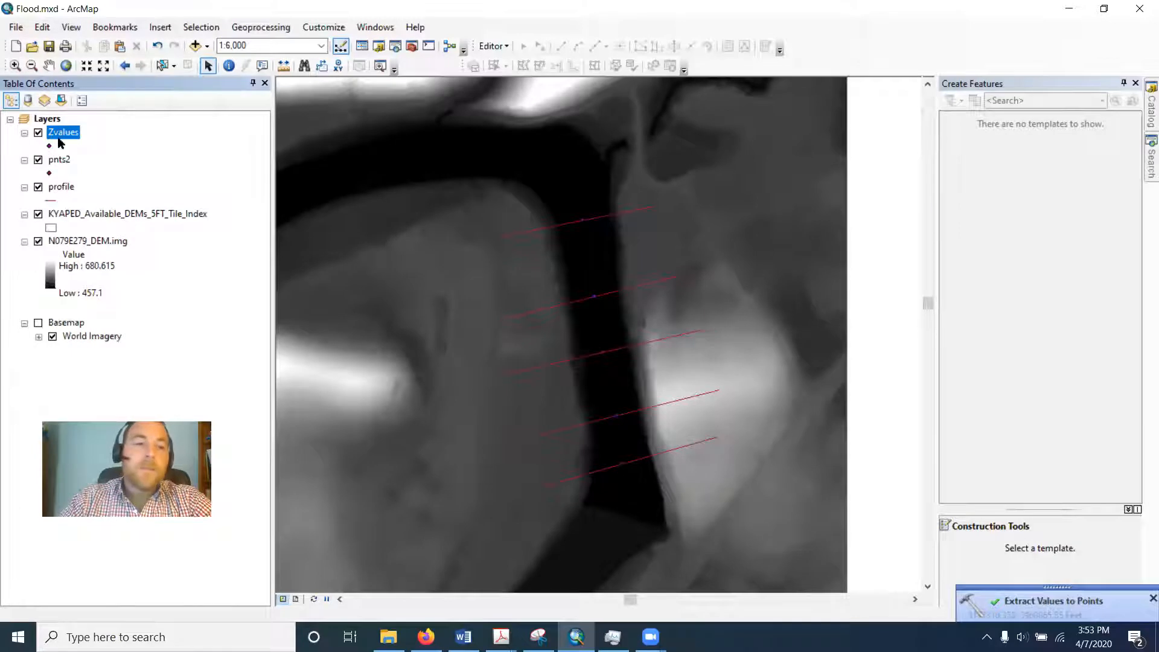
# Step: Examine the RASTERVALU column in the Zvalues attribute table and the fields in the profile attribute table
pyautogui.rightClick(61, 136)
pyautogui.click(90, 175)
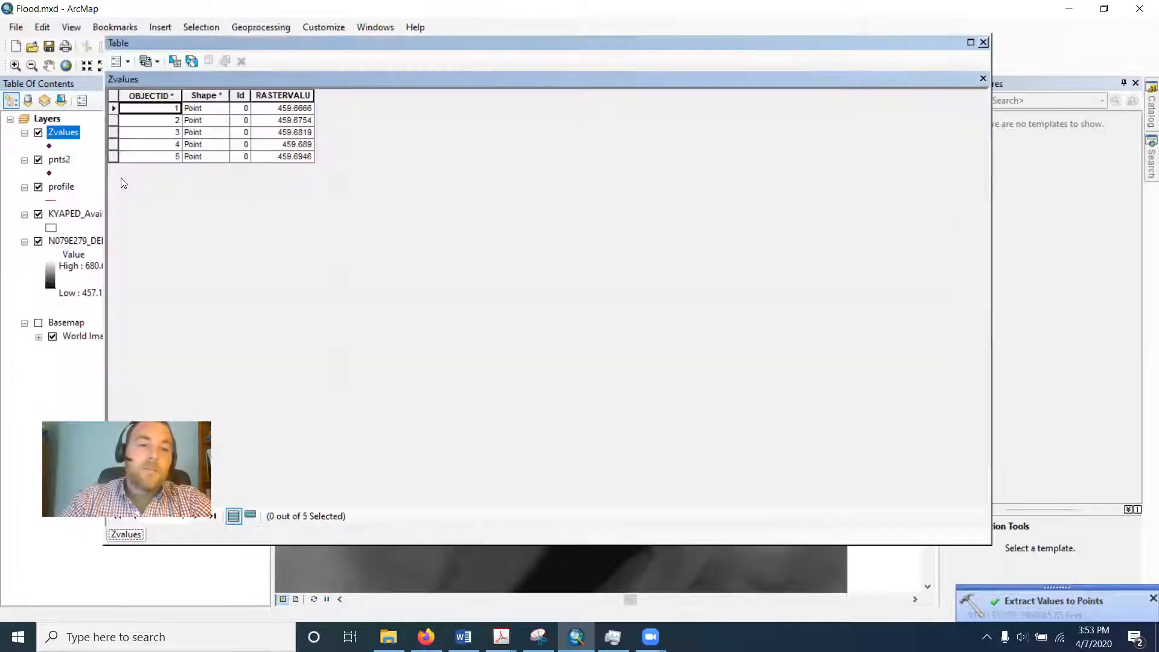
pyautogui.click(301, 96)
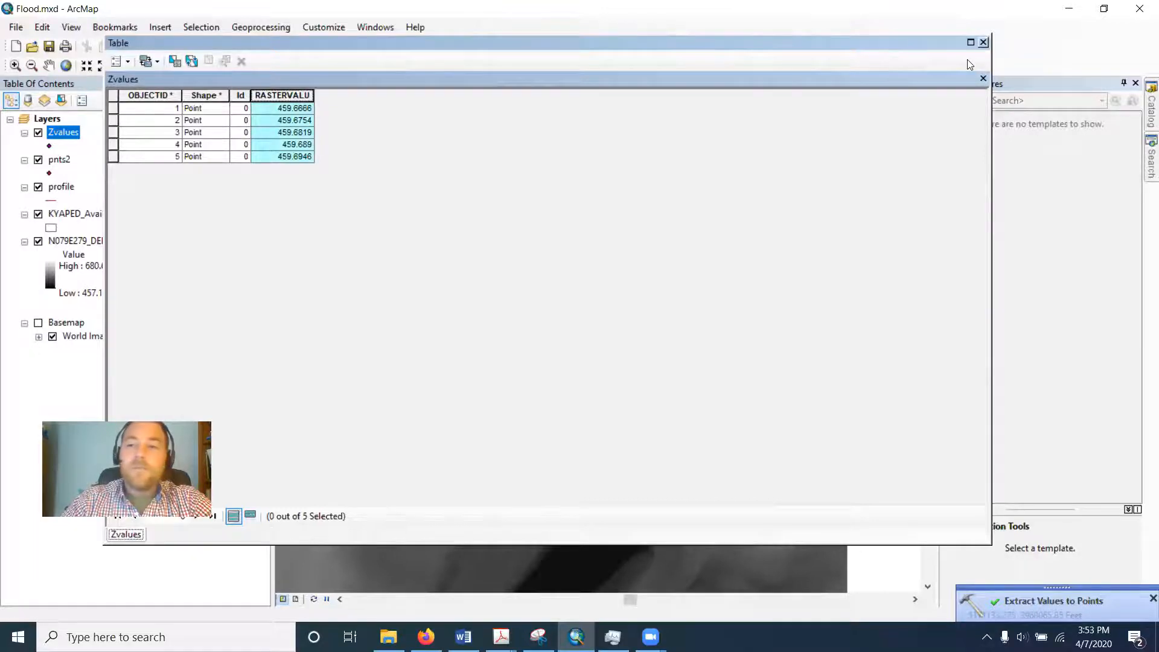
pyautogui.click(984, 43)
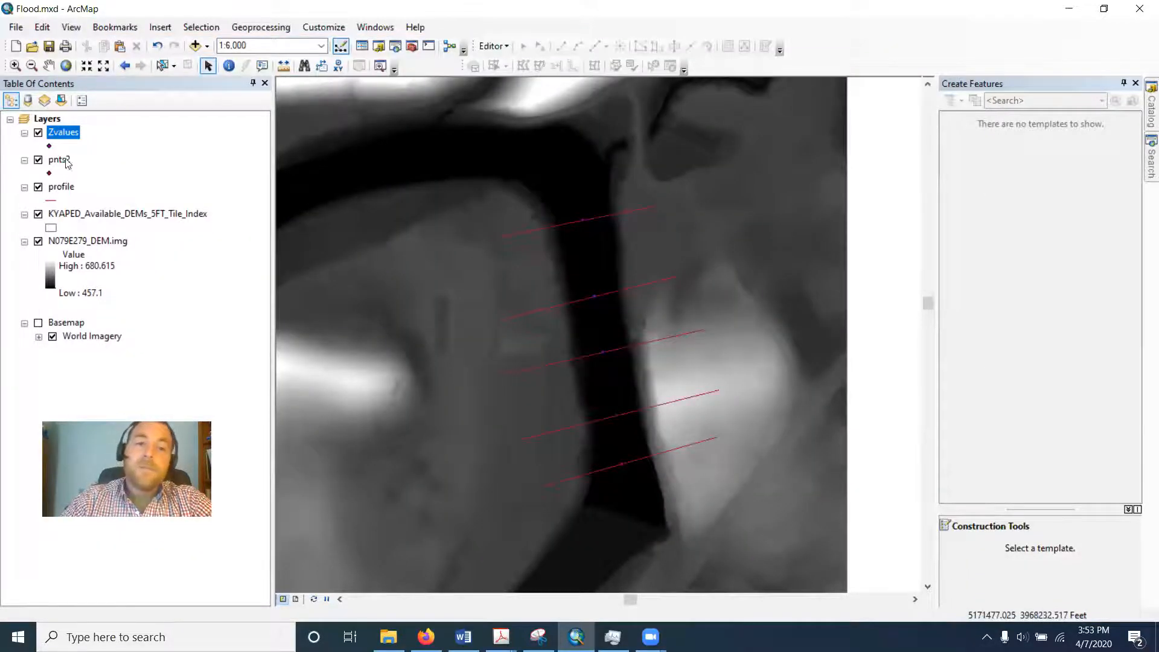
pyautogui.click(64, 187)
pyautogui.rightClick(63, 189)
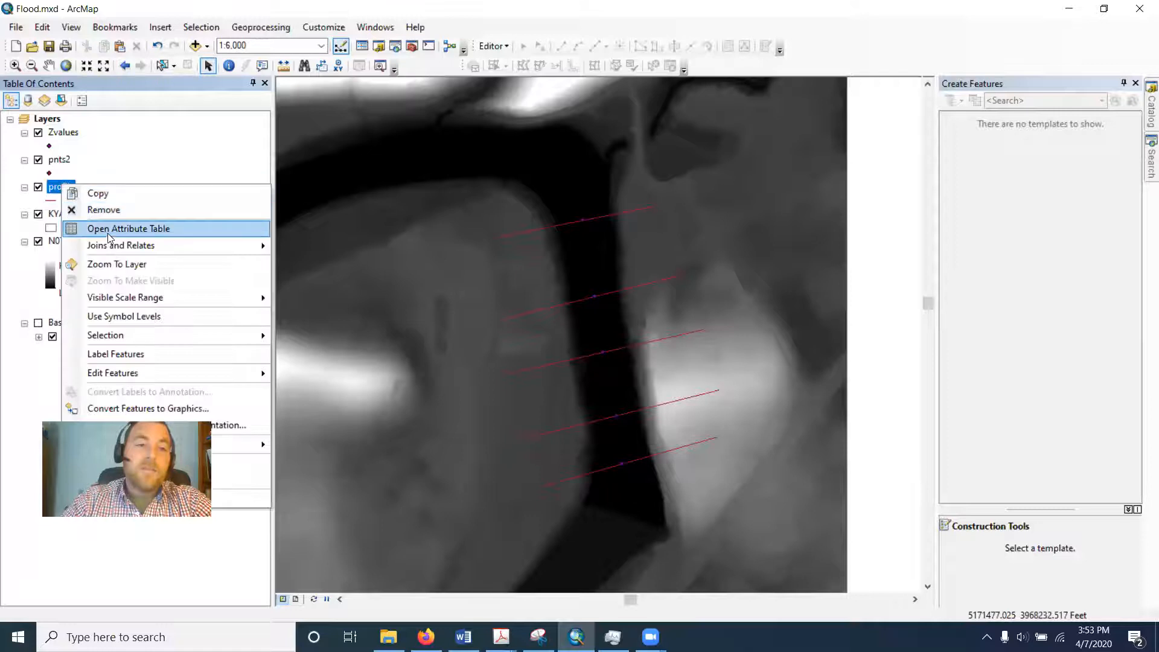
pyautogui.click(108, 233)
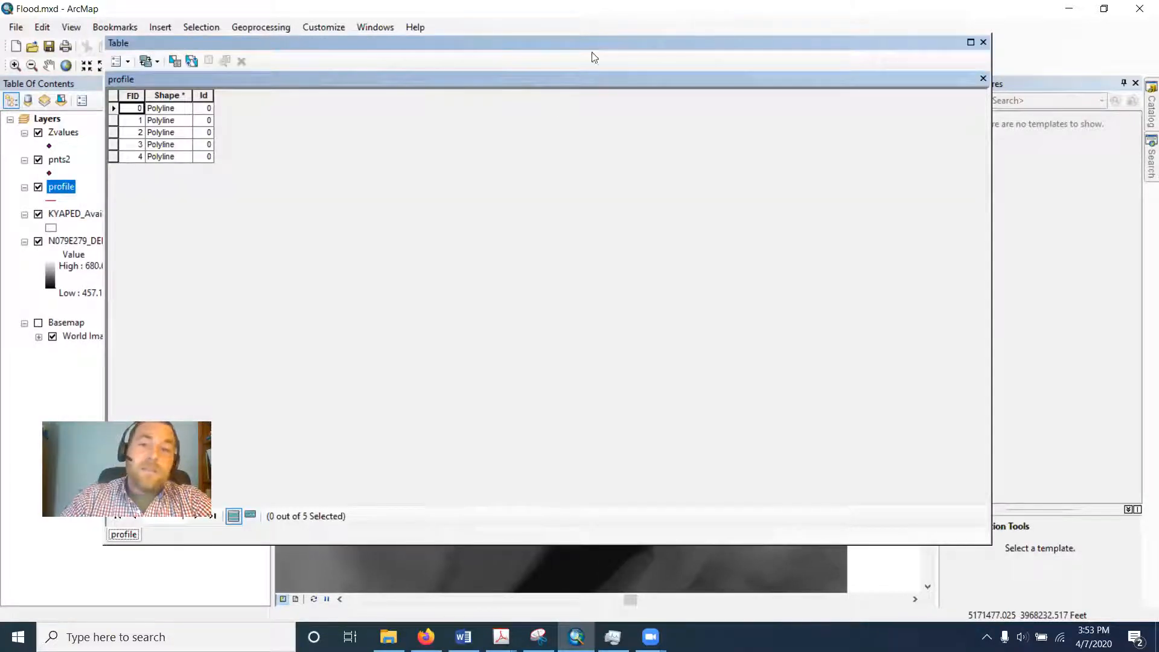
pyautogui.click(983, 42)
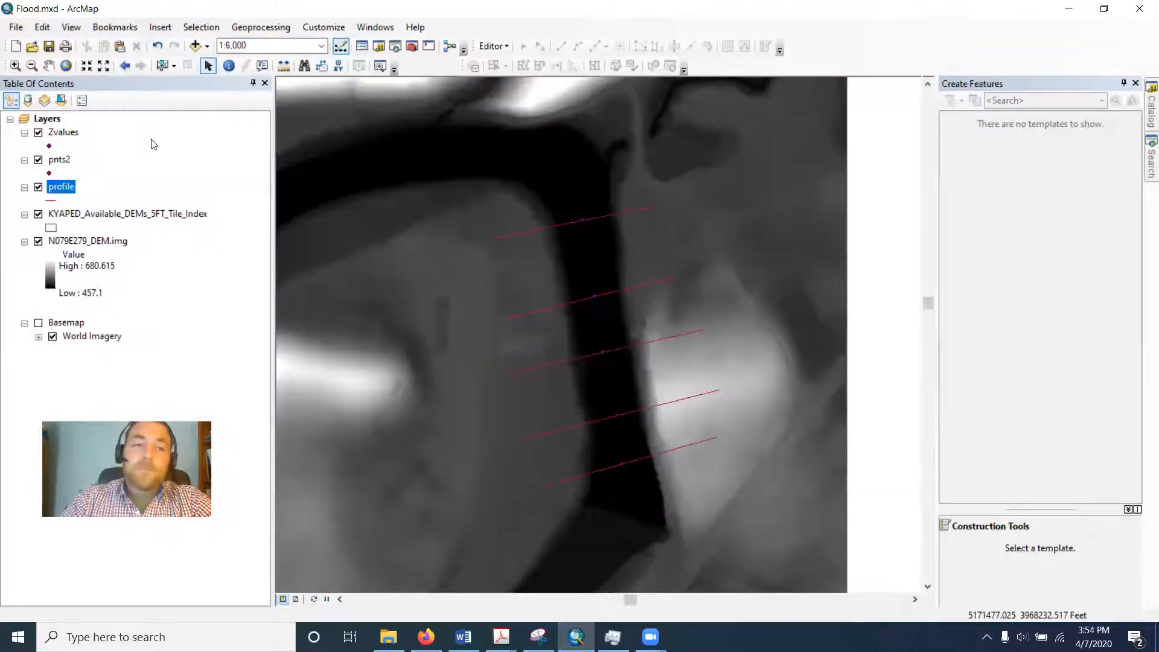
# Step: Add a Float field named fid to the Zvalues attribute table
pyautogui.click(67, 134)
pyautogui.rightClick(67, 134)
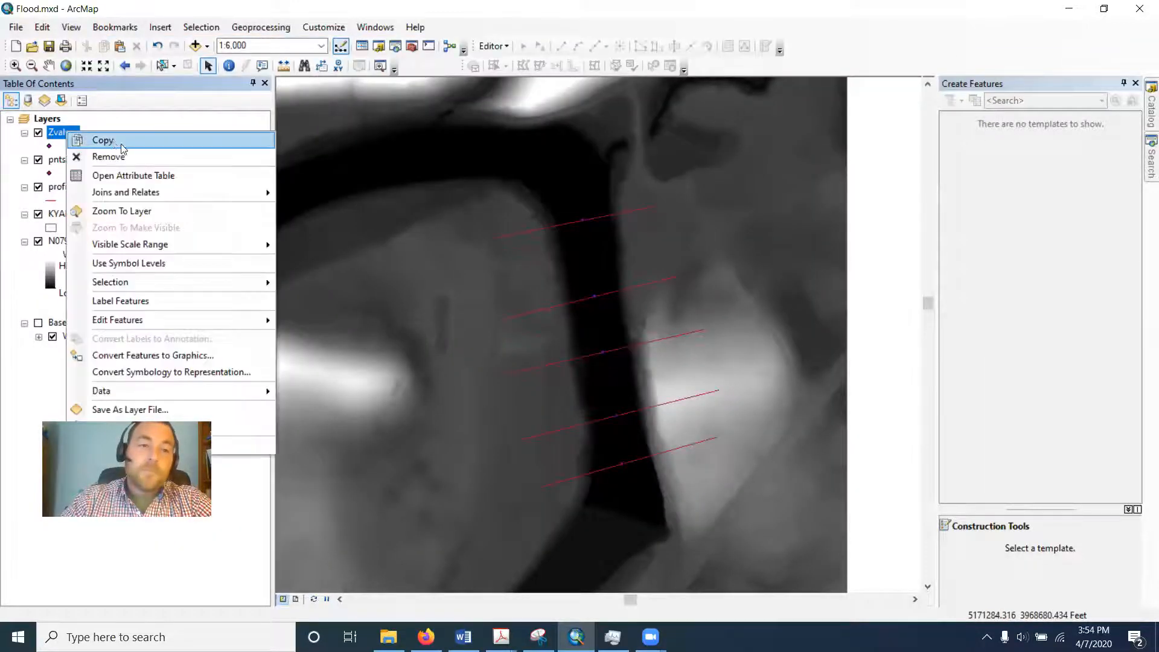
pyautogui.click(133, 175)
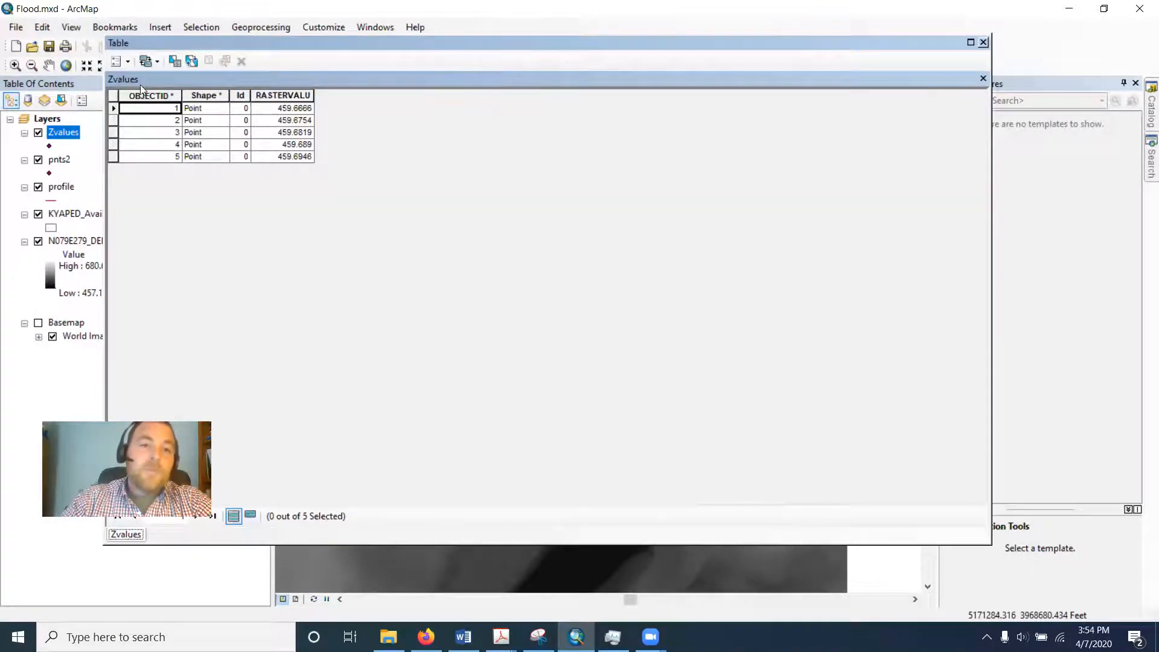
pyautogui.click(129, 61)
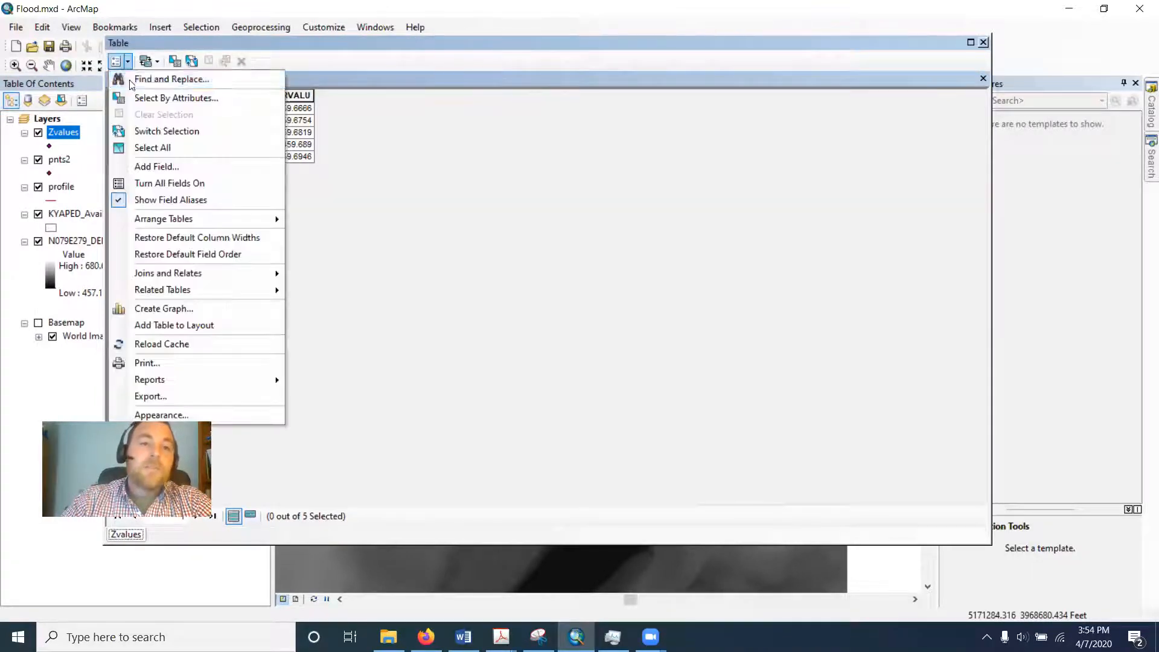
pyautogui.click(161, 167)
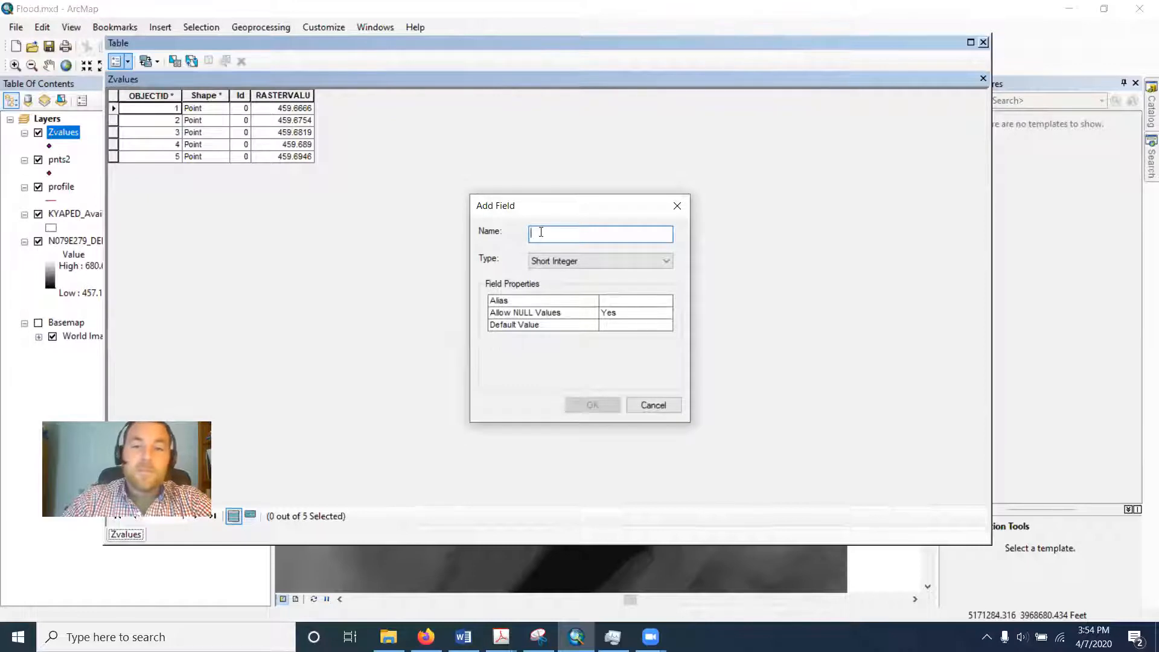
pyautogui.write('fid')
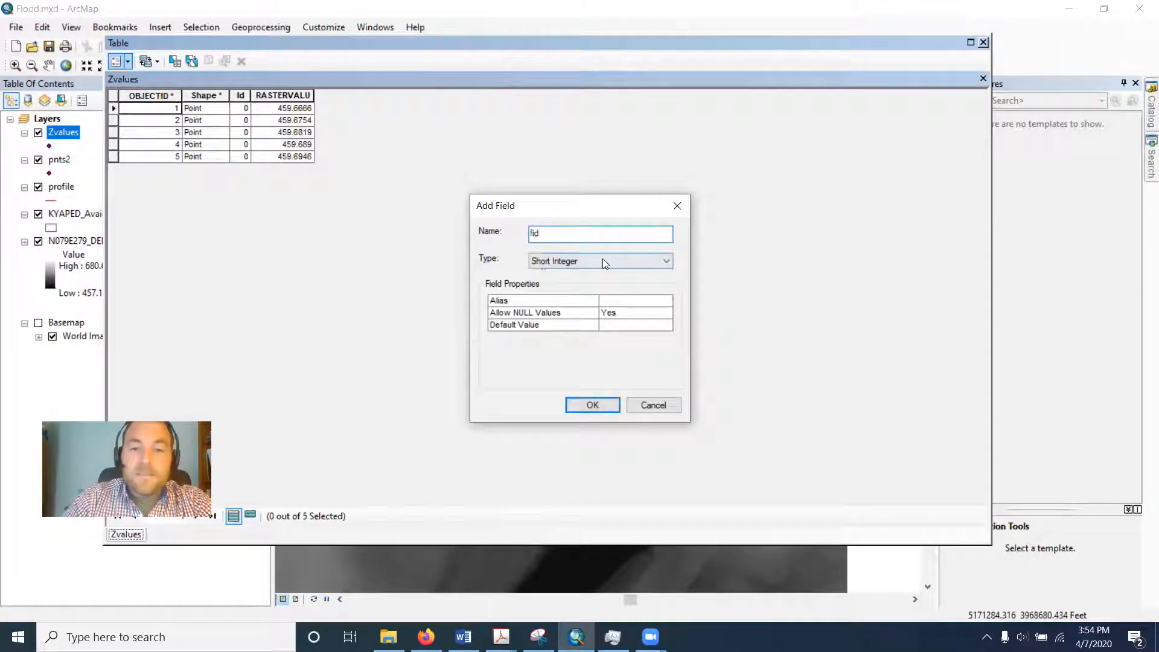
pyautogui.click(602, 261)
pyautogui.click(595, 295)
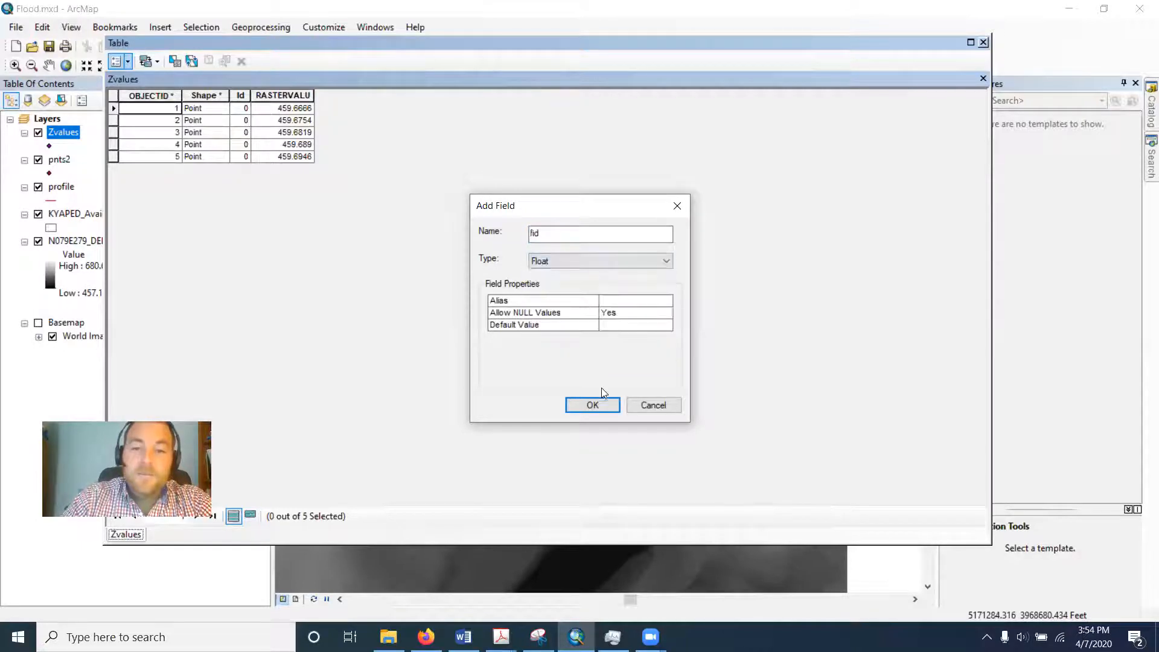
pyautogui.click(599, 404)
# Step: Calculate the fid field of the Zvalues table as [OBJECTID] - 1, continuing outside an edit session, and close the table
pyautogui.rightClick(371, 96)
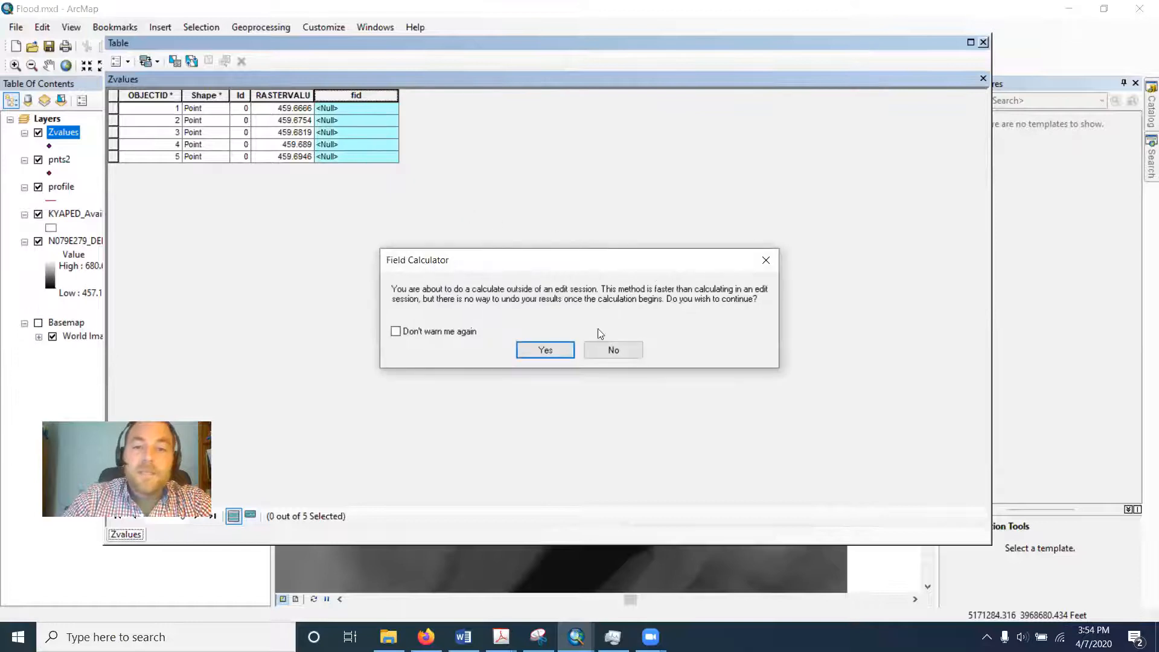
pyautogui.click(544, 348)
pyautogui.doubleClick(440, 182)
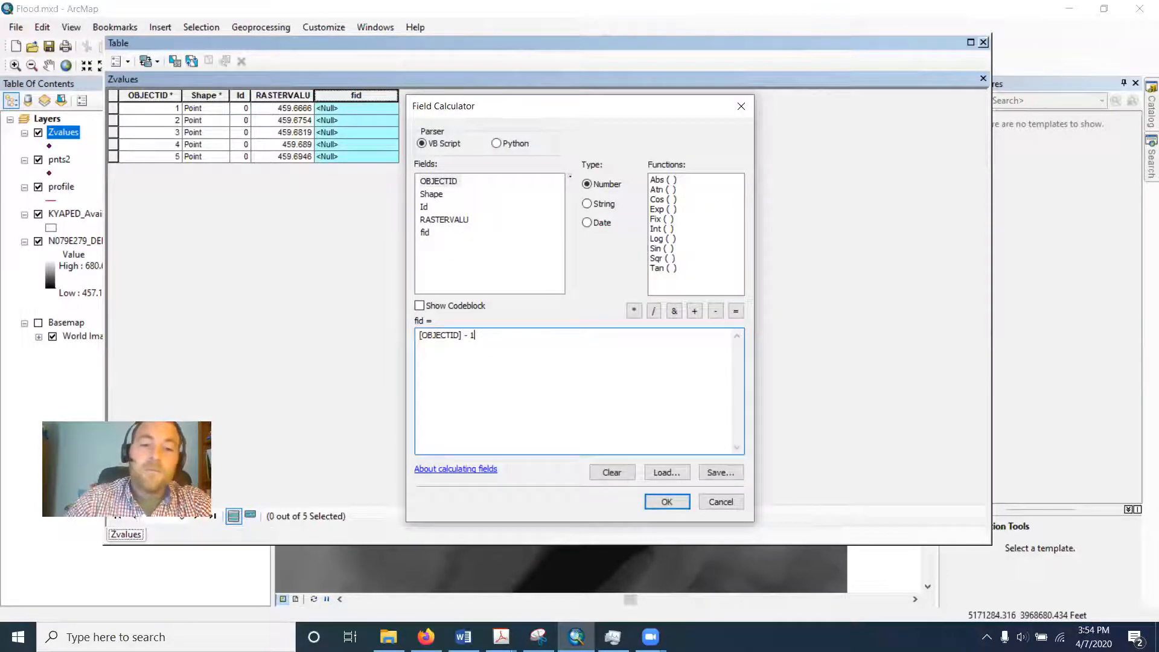
pyautogui.press('Return')
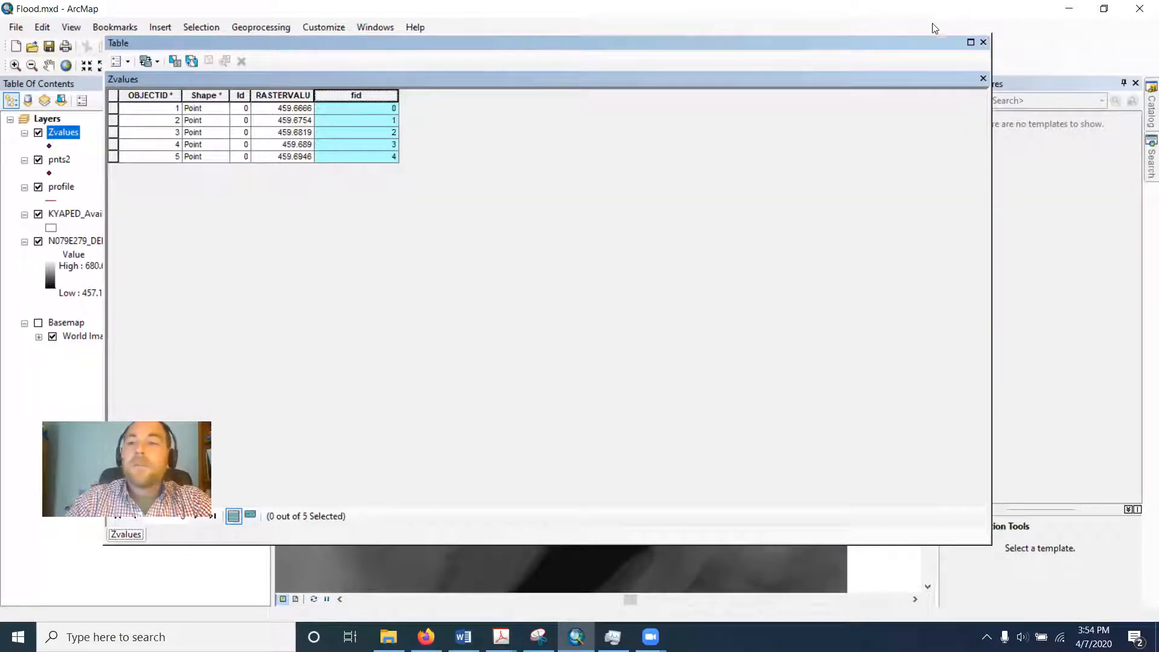
pyautogui.click(984, 42)
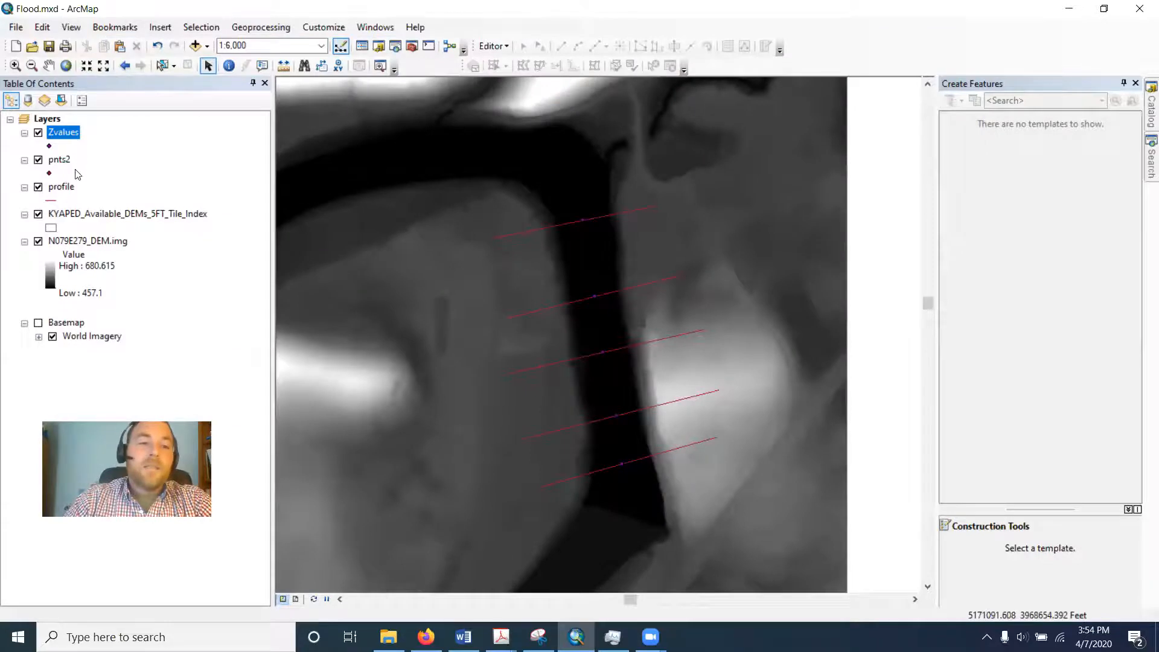
pyautogui.rightClick(69, 187)
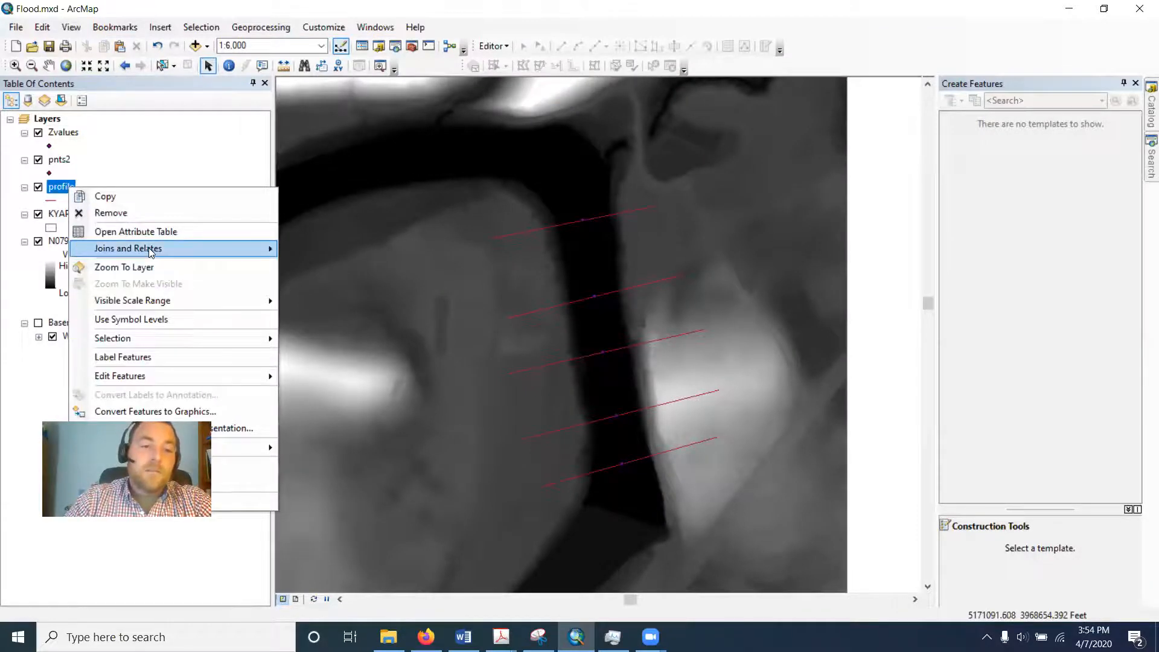
pyautogui.moveTo(151, 250)
pyautogui.click(321, 248)
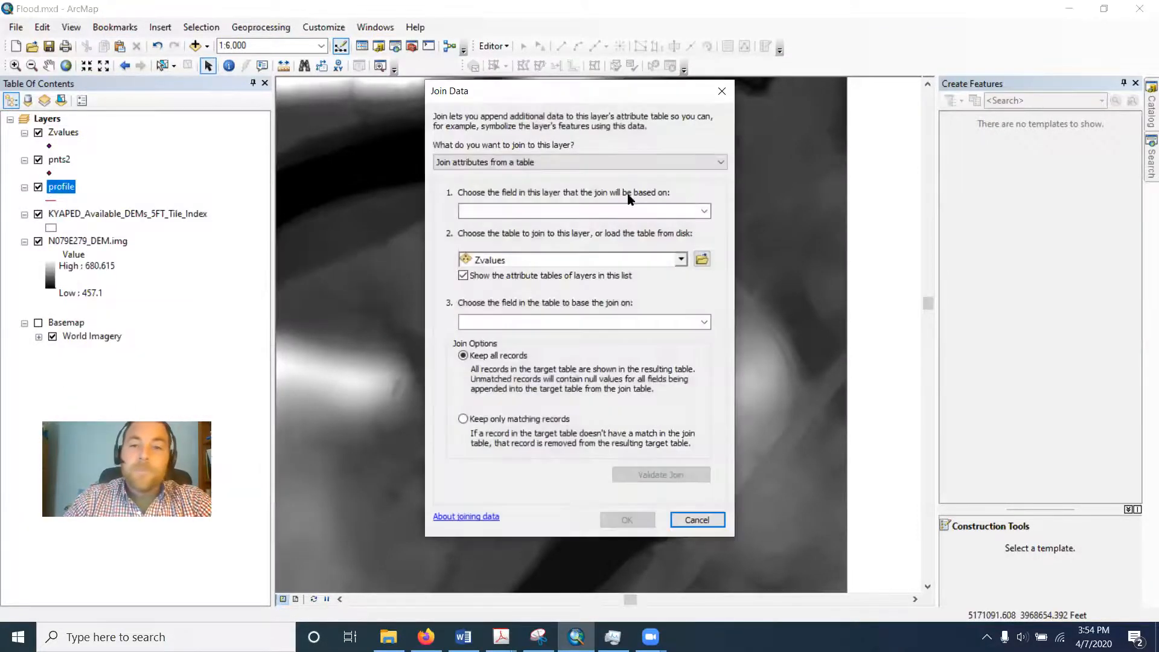
pyautogui.click(704, 211)
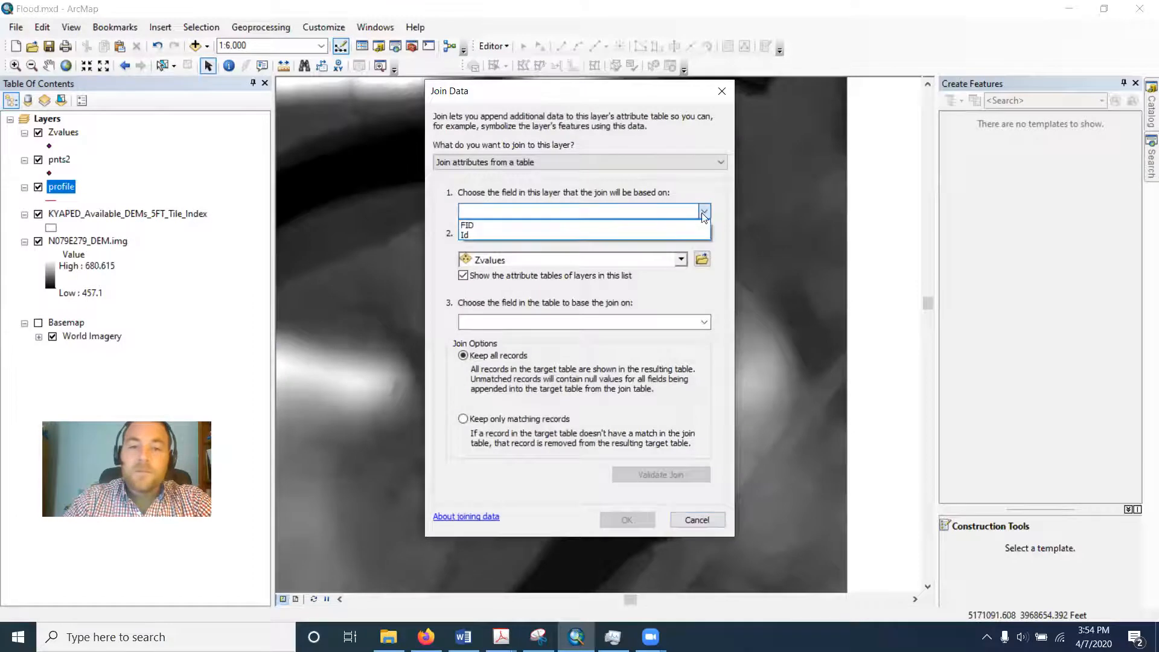
pyautogui.click(477, 234)
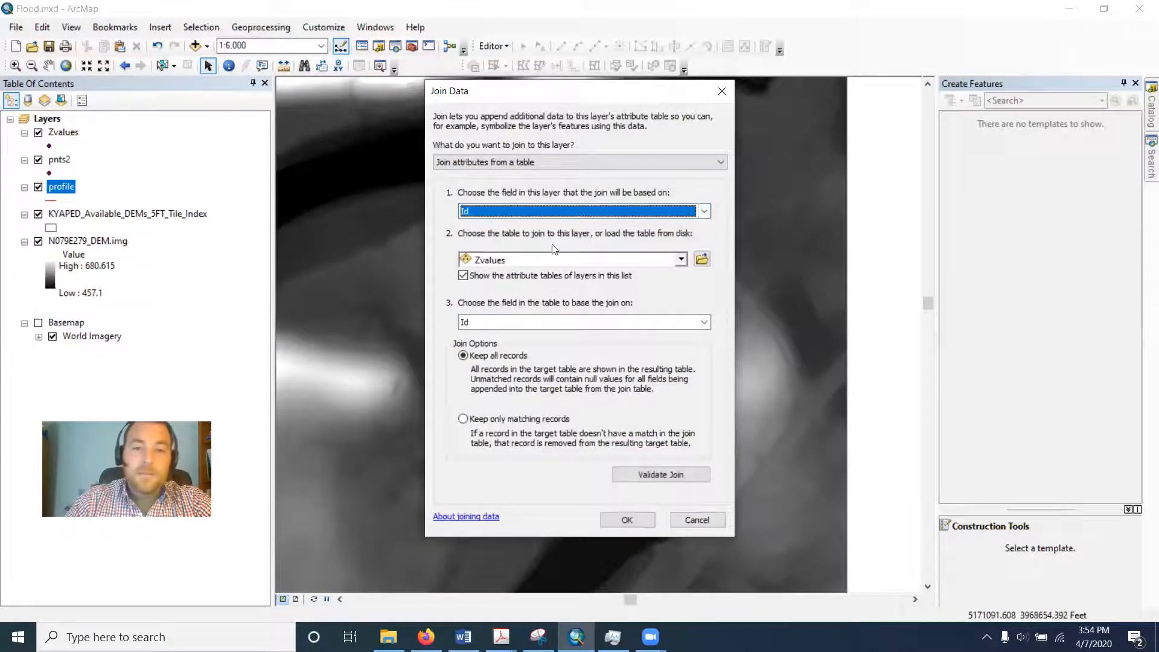
pyautogui.click(722, 91)
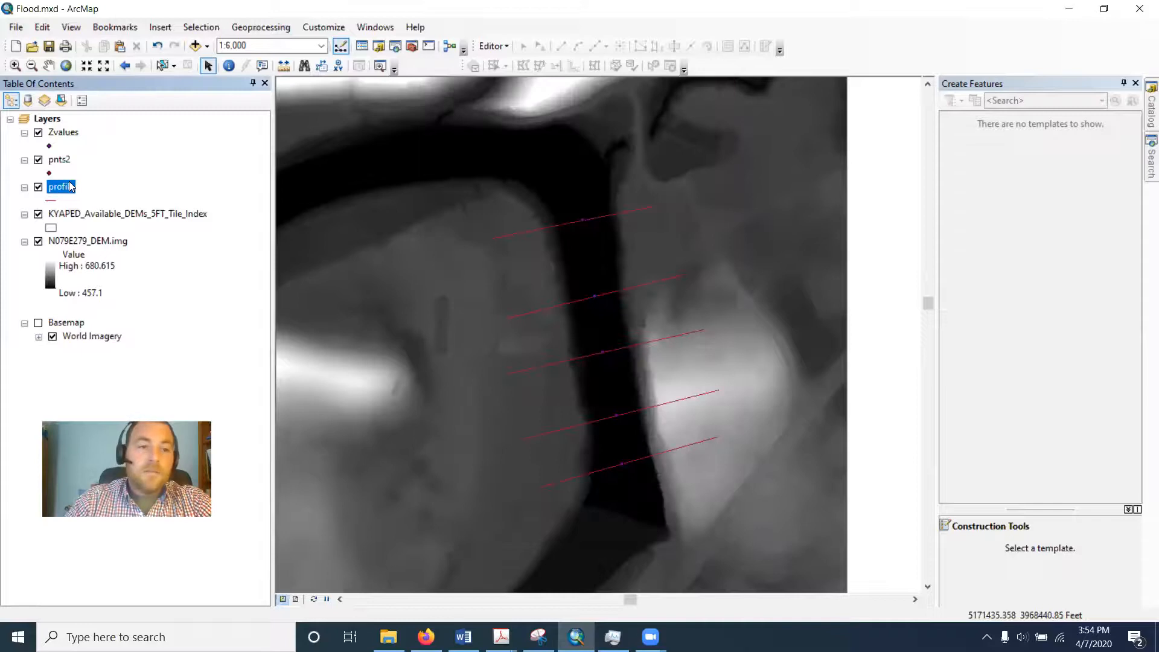
# Step: Check the profile layer's fields and join the Zvalues table to it, matching FID to fid and keeping all records
pyautogui.rightClick(72, 184)
pyautogui.click(125, 227)
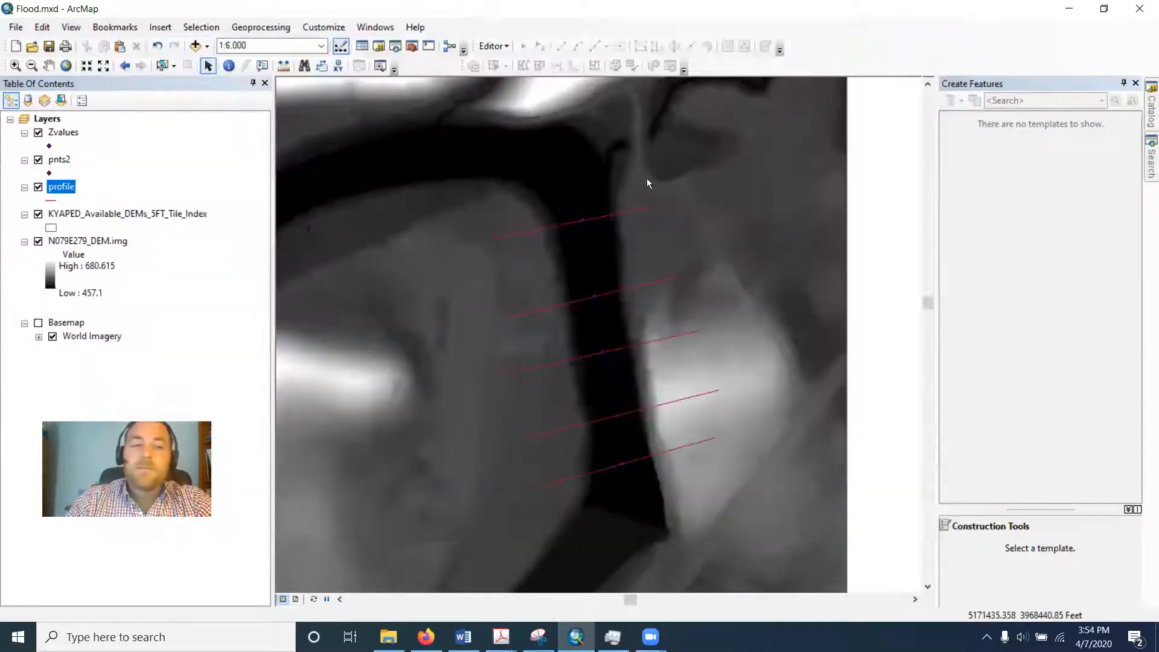
pyautogui.click(984, 42)
pyautogui.rightClick(64, 186)
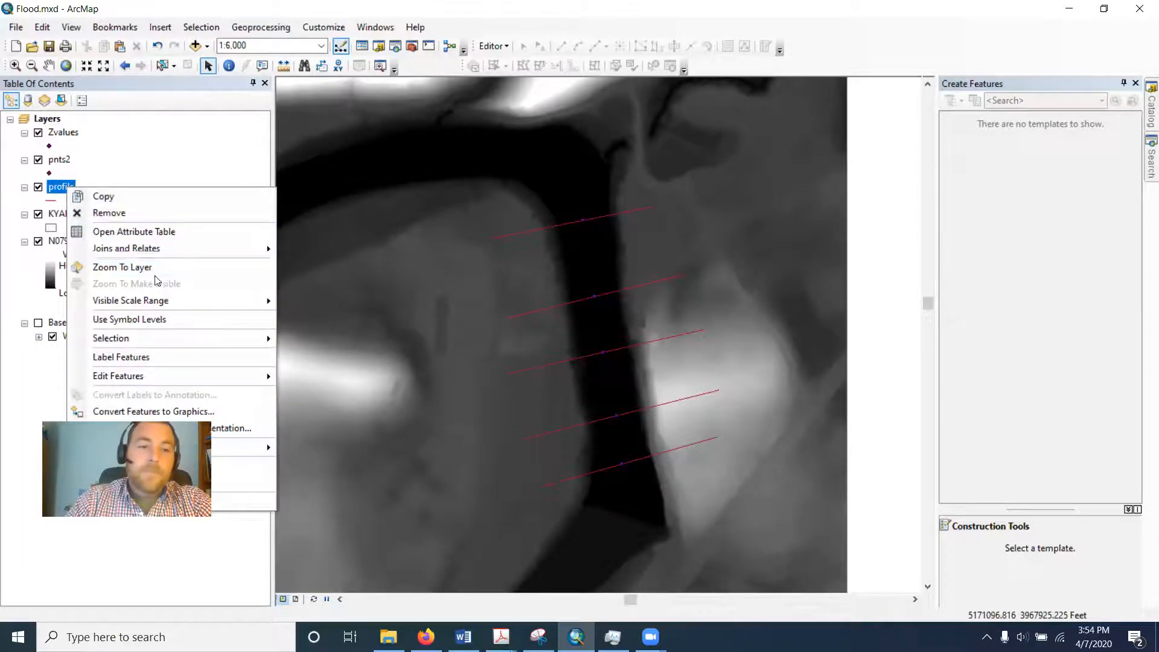
pyautogui.moveTo(190, 253)
pyautogui.click(340, 251)
pyautogui.click(704, 211)
pyautogui.click(569, 225)
pyautogui.click(704, 322)
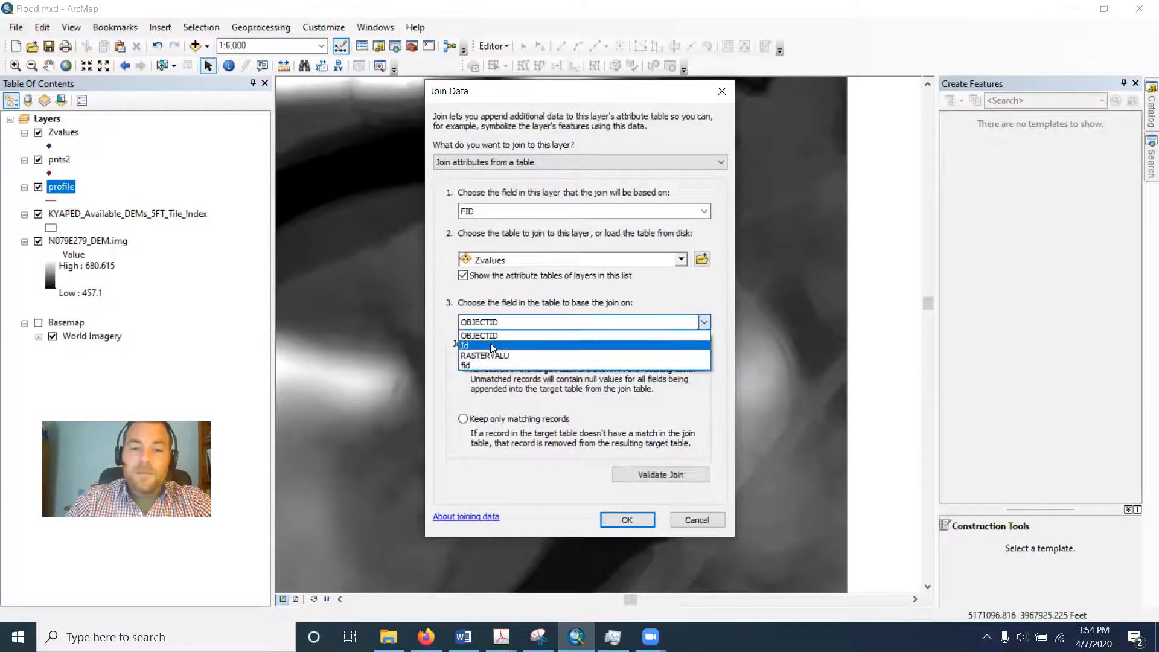
pyautogui.click(477, 365)
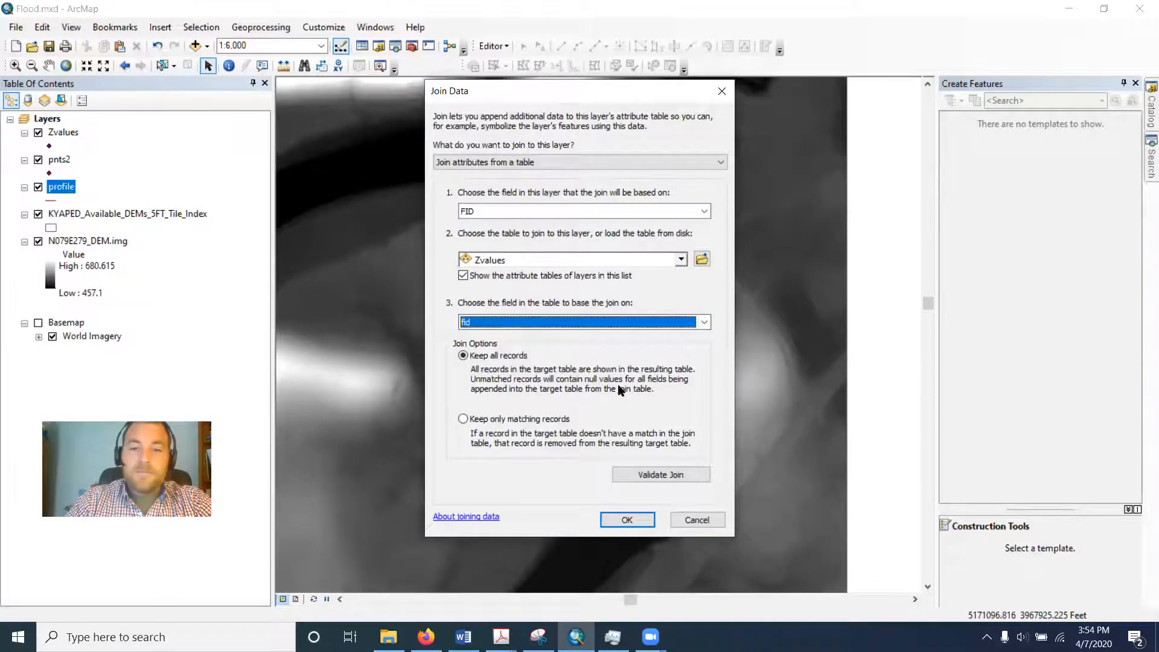
pyautogui.press('Return')
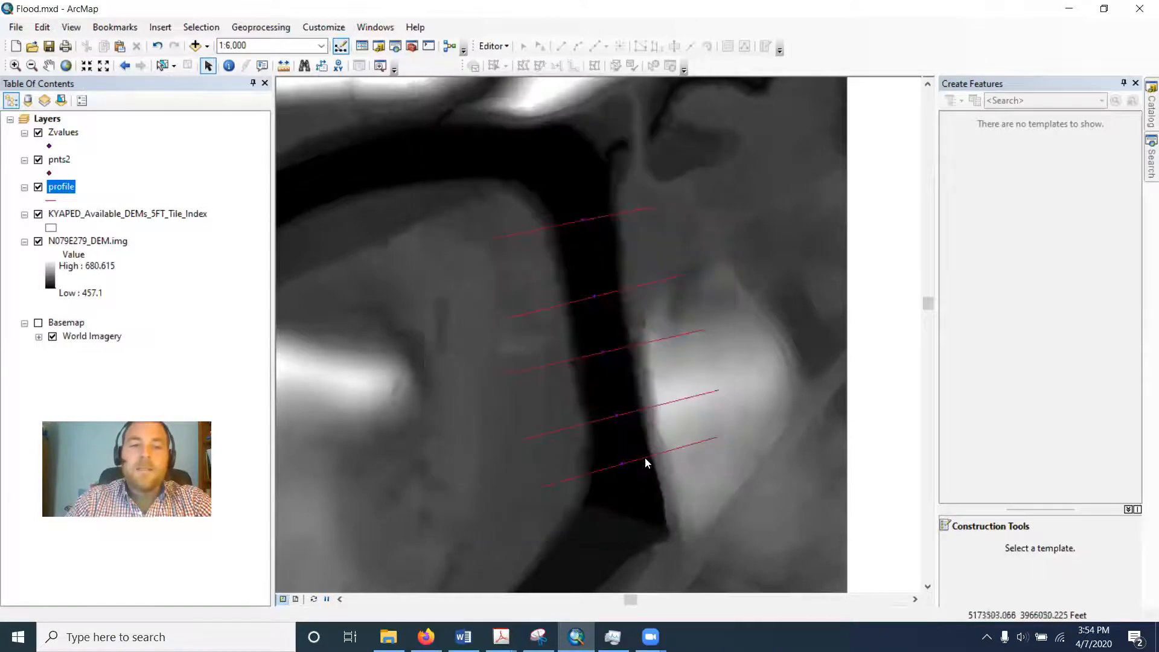
# Step: Examine the joined Zvalues fields in the profile attribute table
pyautogui.rightClick(65, 188)
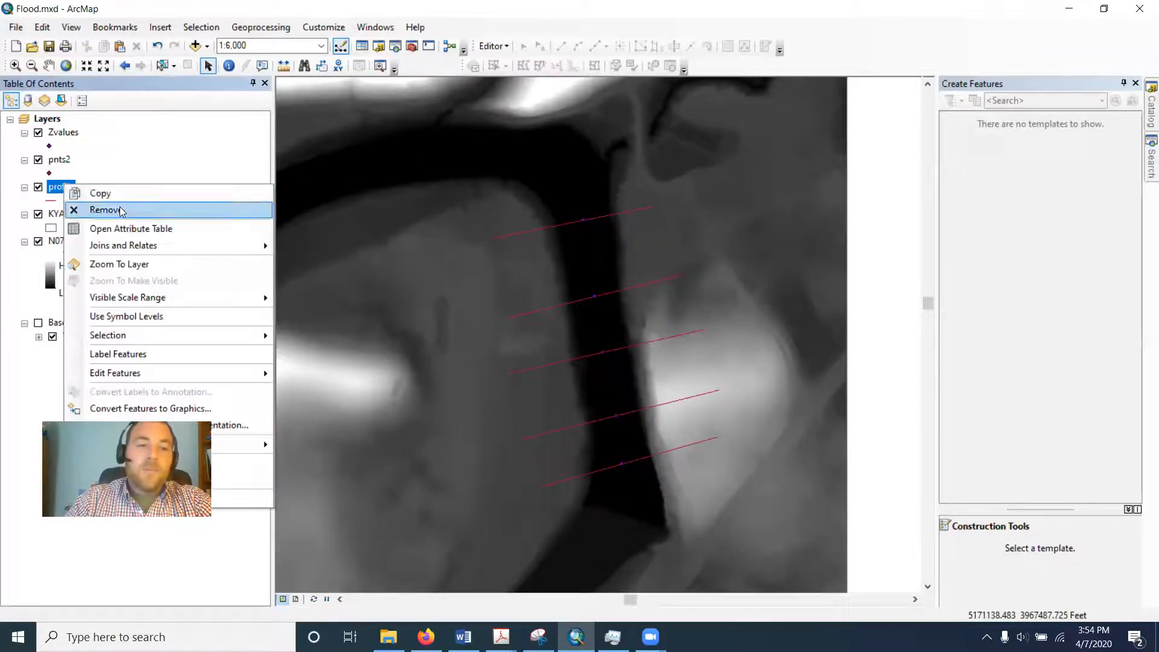
pyautogui.click(134, 229)
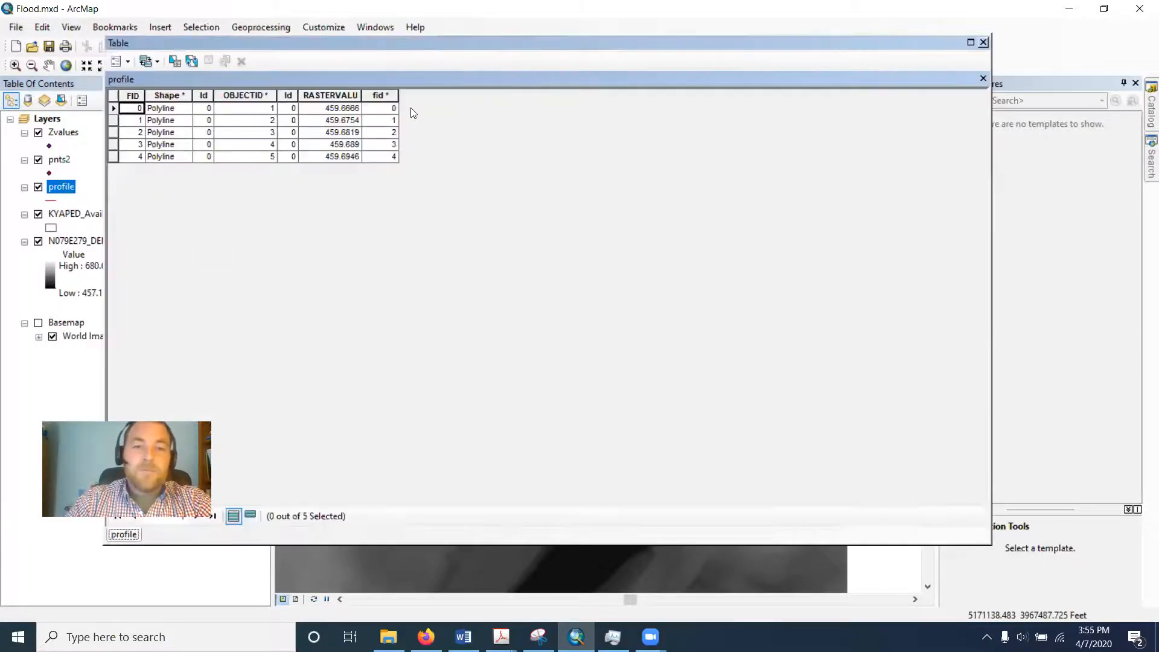
pyautogui.click(983, 42)
# Step: Search the tools for "create tin" and open Create TIN (3D Analyst)
pyautogui.click(1150, 153)
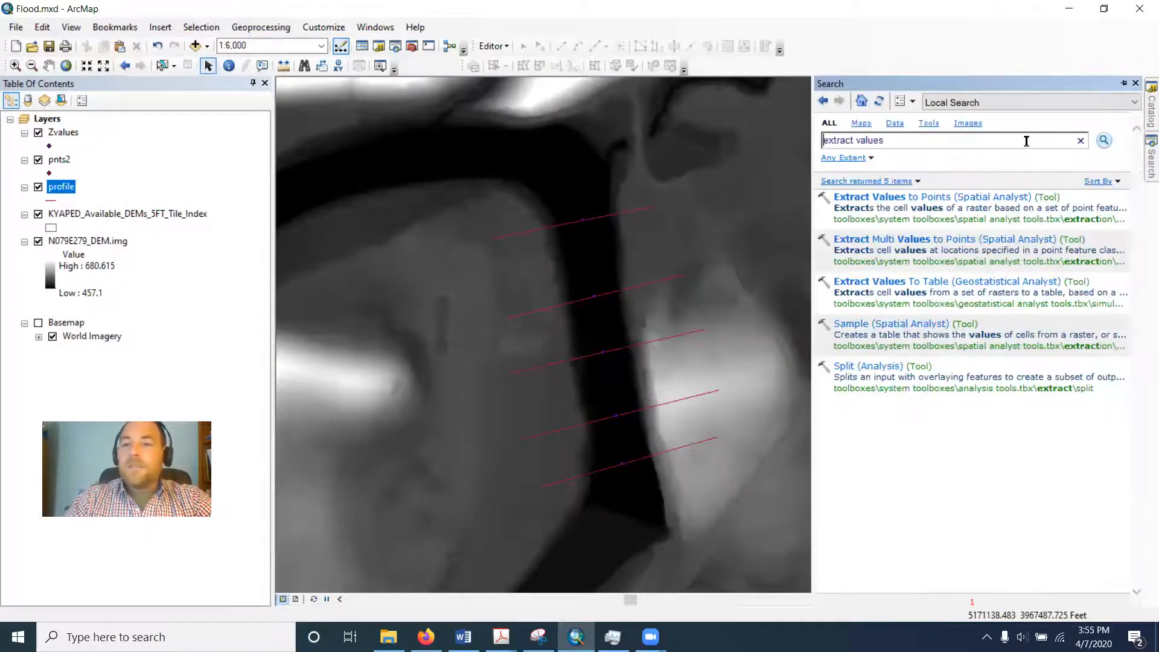
pyautogui.moveTo(899, 137); pyautogui.dragTo(809, 142)
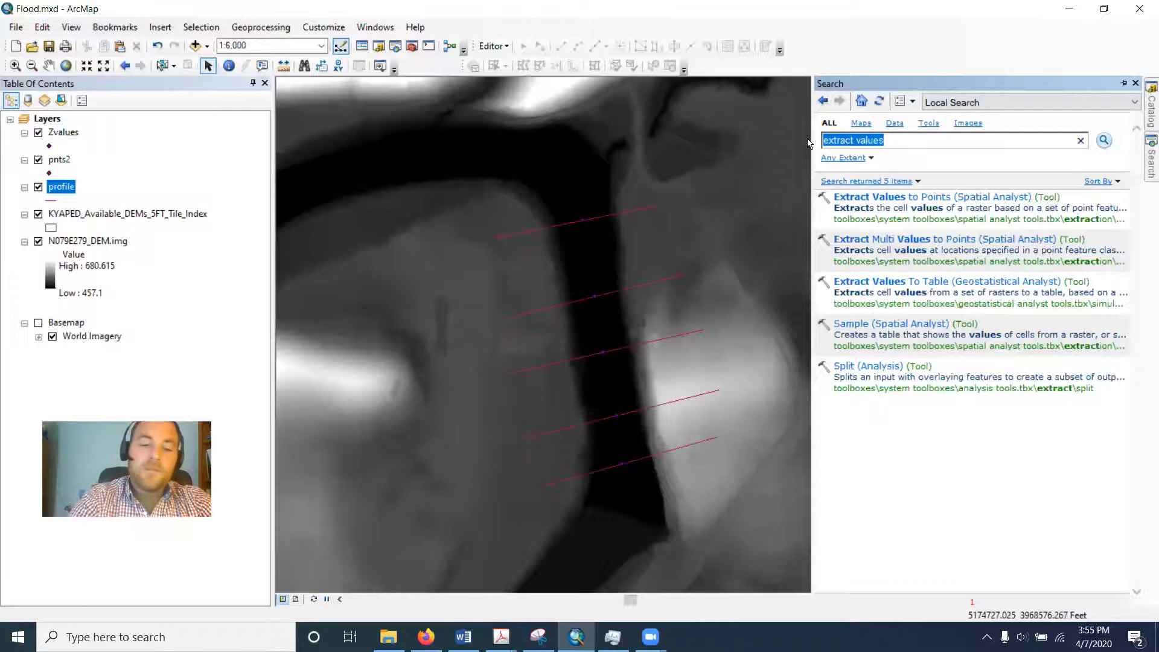
pyautogui.write('create tin')
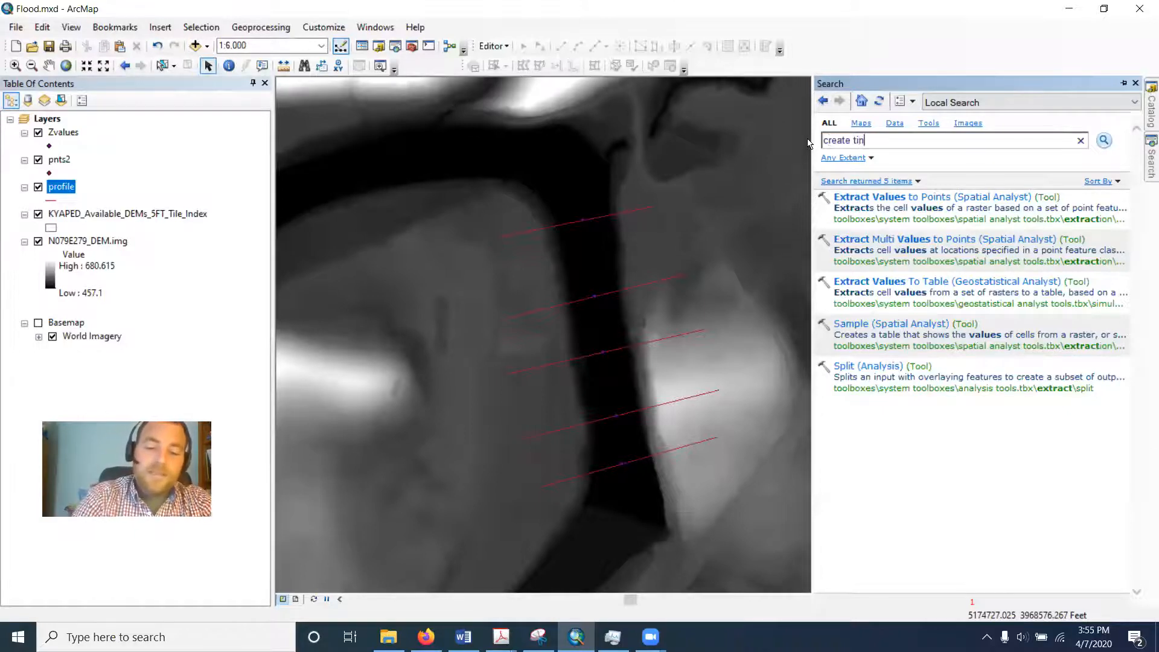
pyautogui.press('Return')
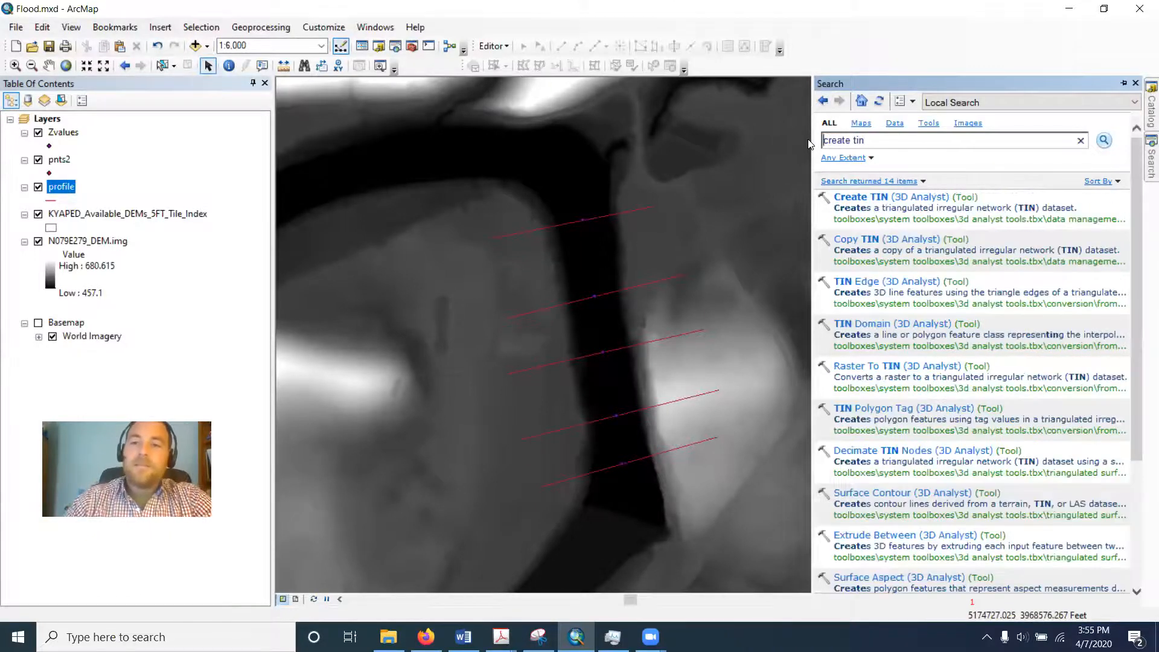
pyautogui.click(872, 204)
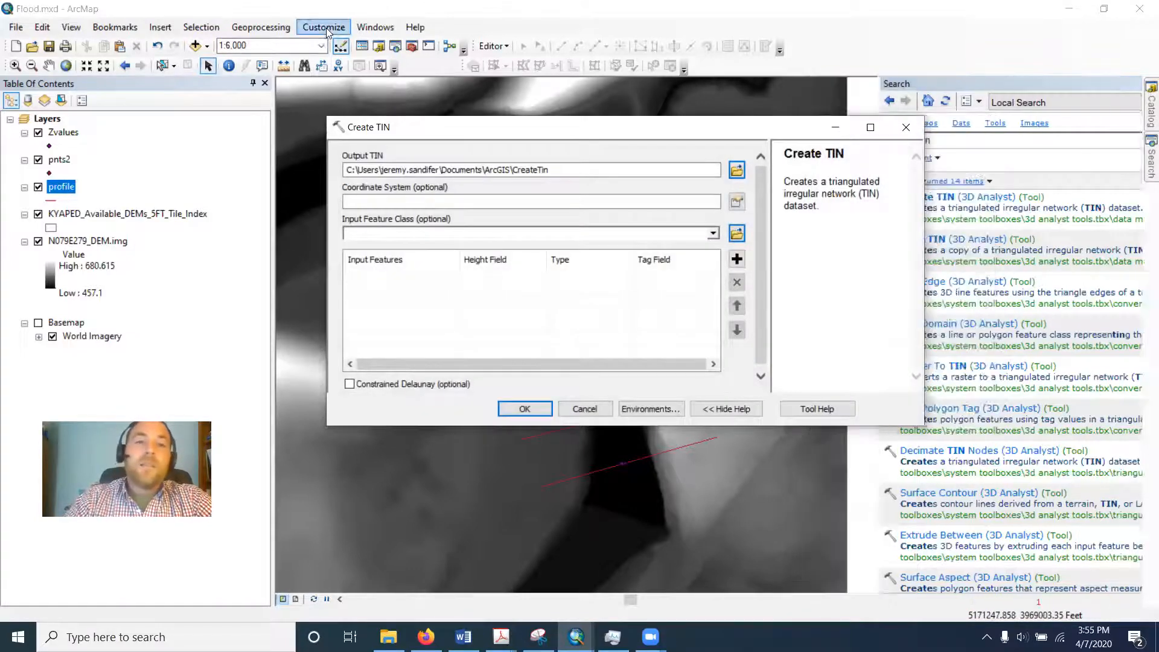
# Step: Check the extensions list for whether 3D Analyst is enabled
pyautogui.click(326, 27)
pyautogui.click(355, 62)
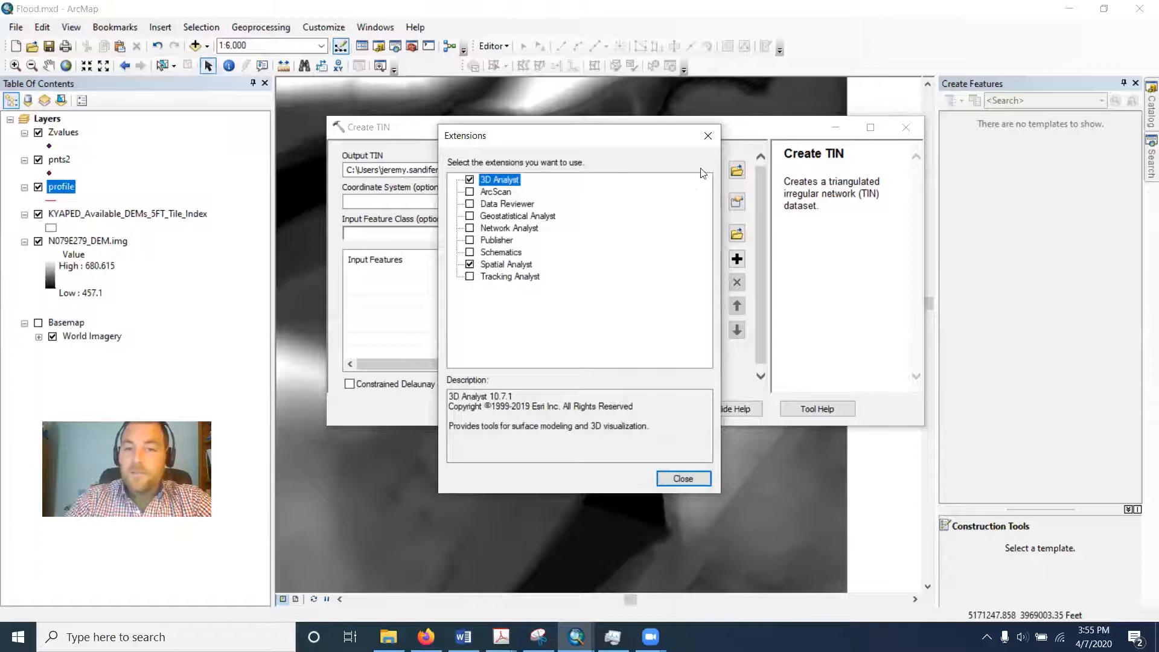
pyautogui.click(708, 135)
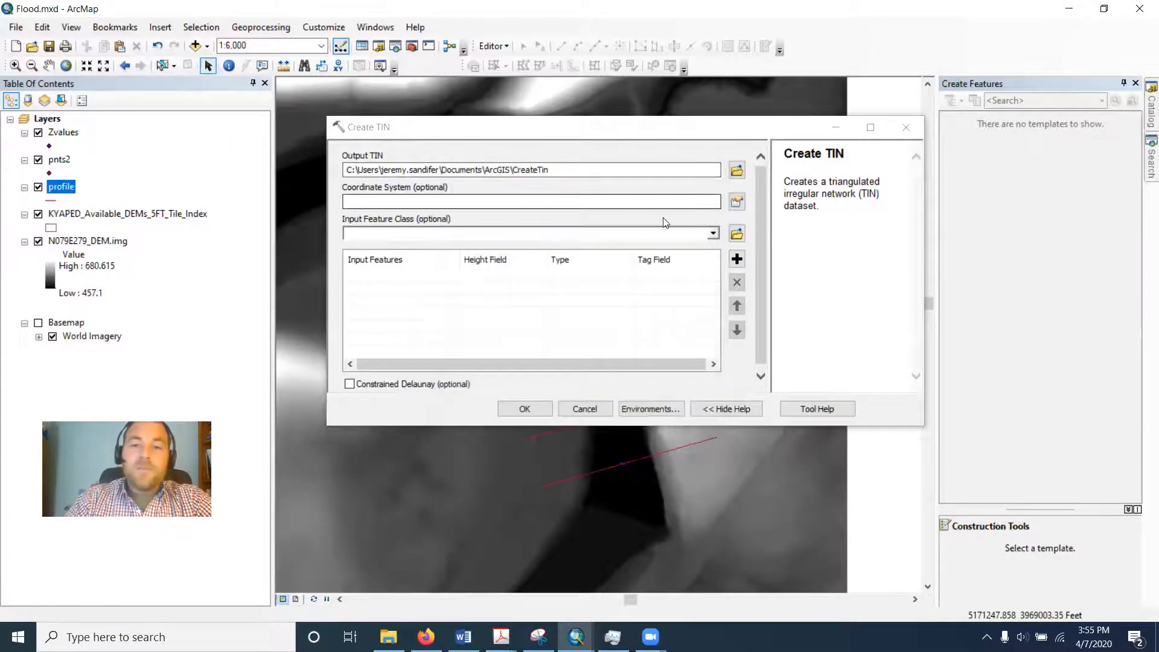
# Step: Add the profile layer as the TIN's input feature with Zvalues.RASTERVALU as its height field
pyautogui.click(688, 201)
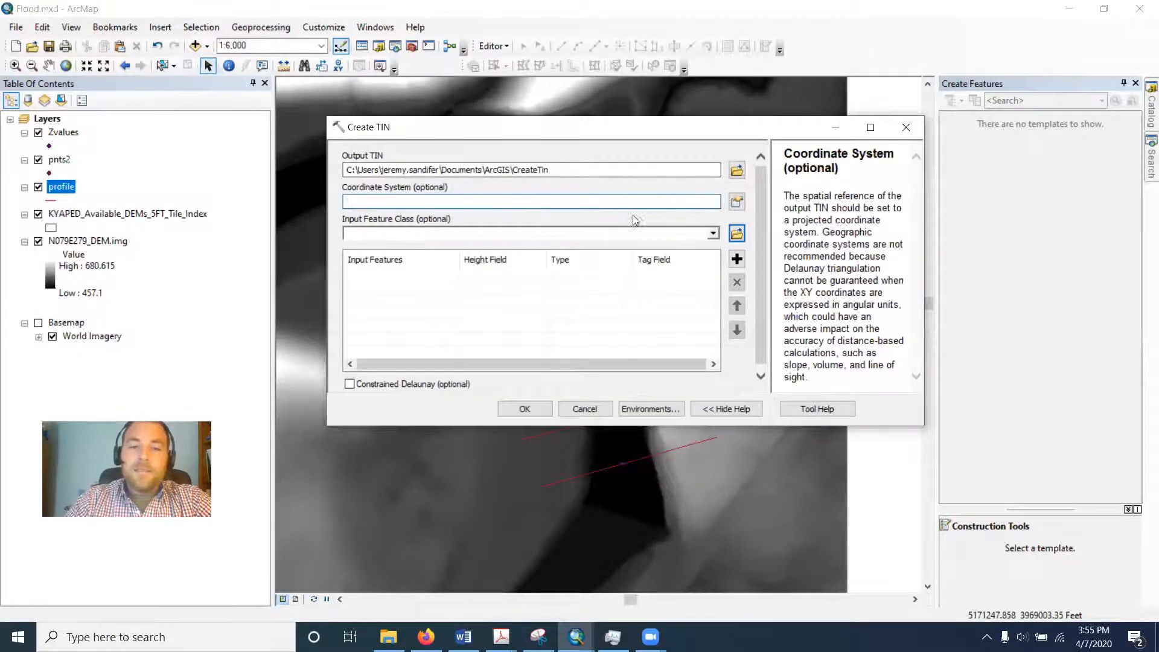
pyautogui.click(713, 233)
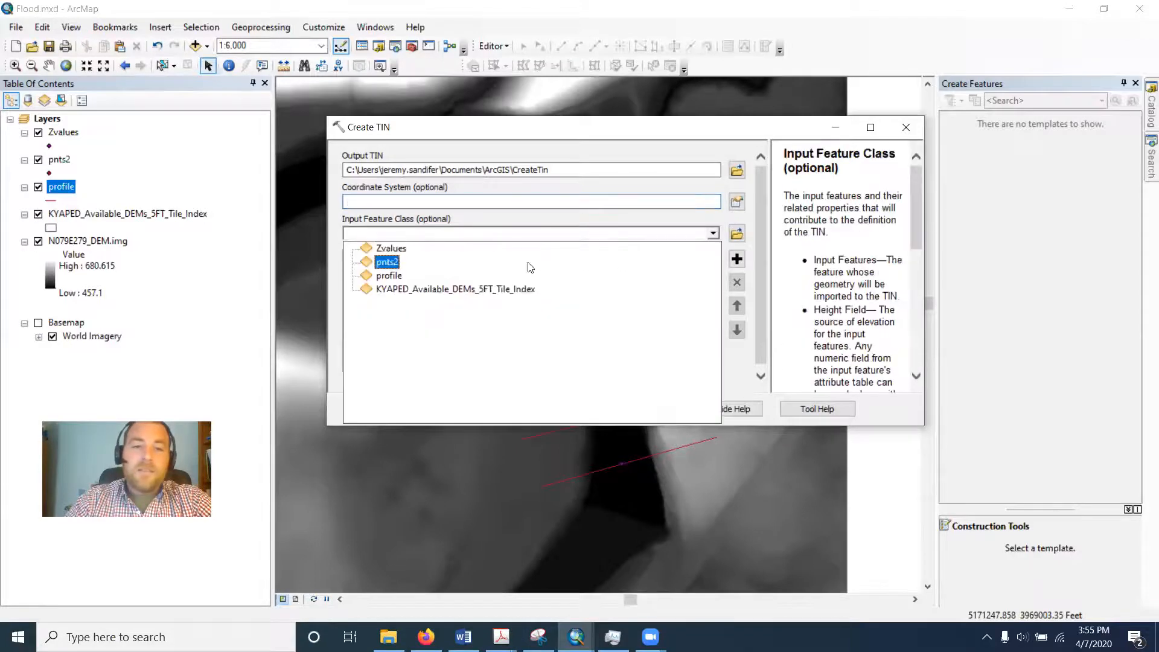
pyautogui.click(392, 276)
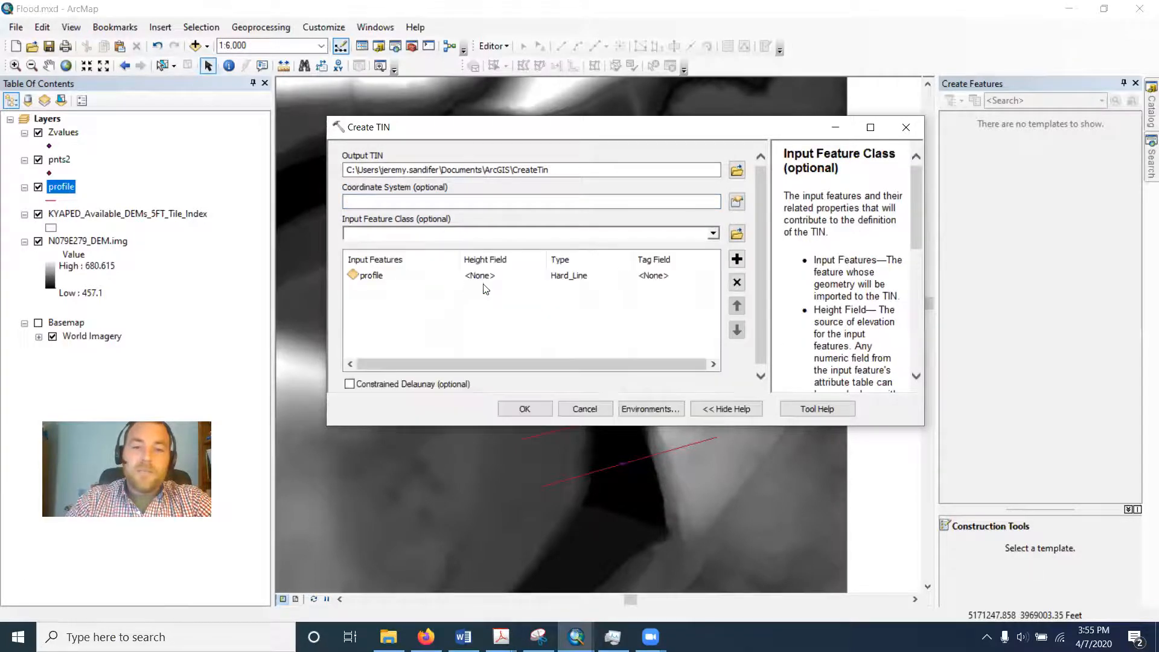
pyautogui.click(527, 276)
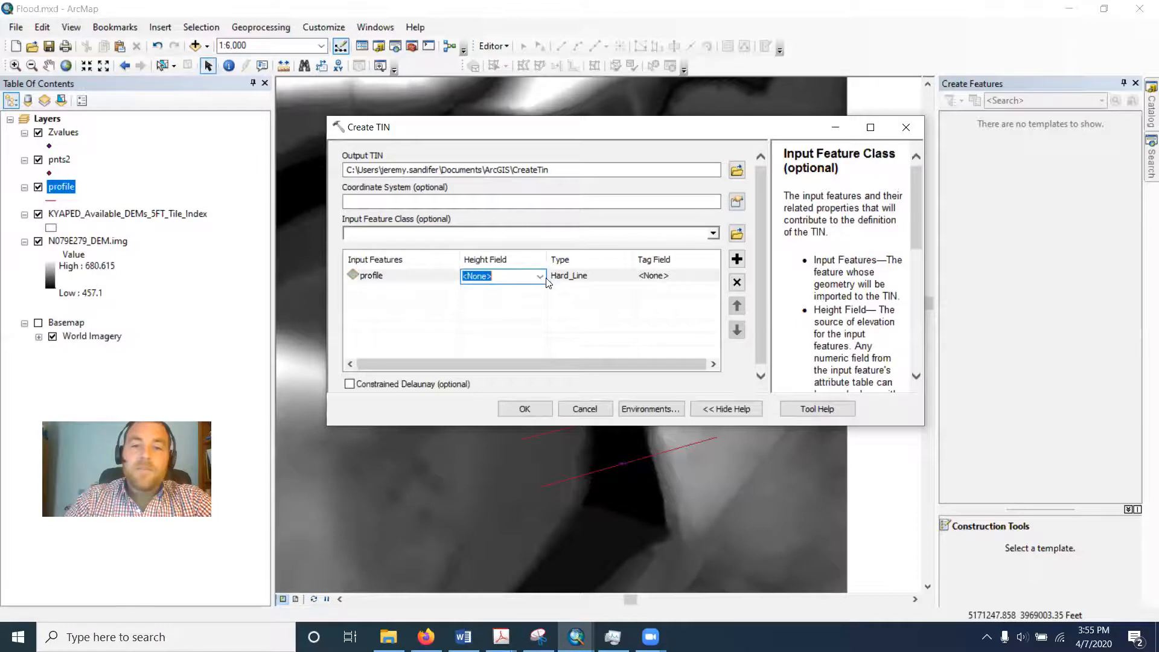
pyautogui.click(539, 276)
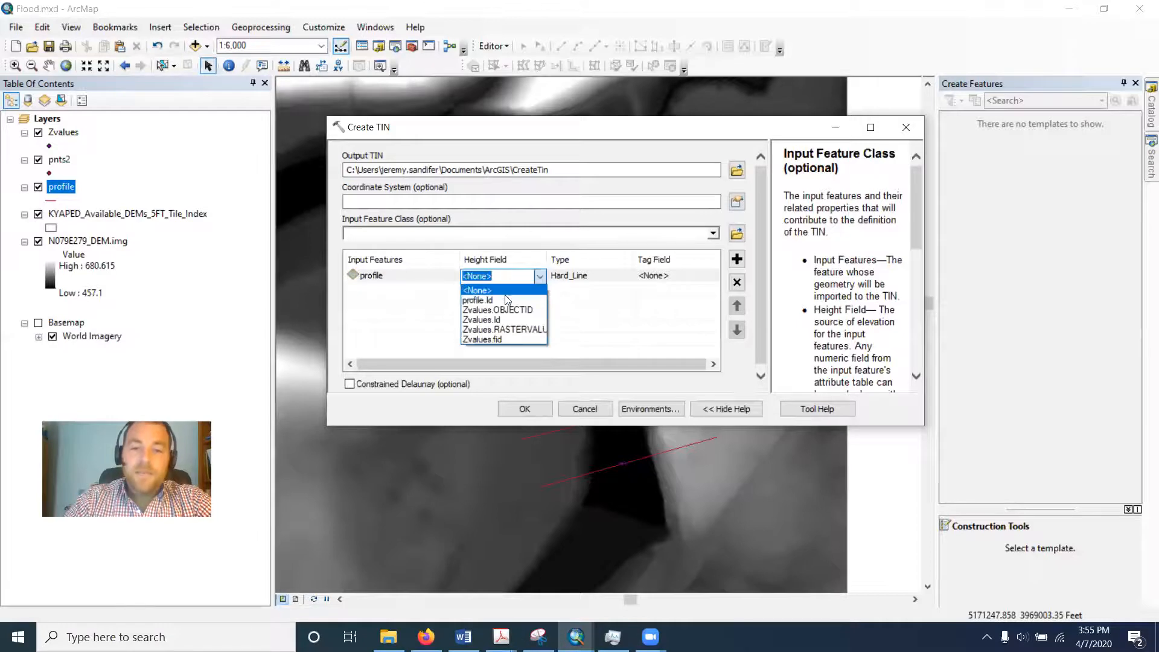
pyautogui.click(496, 329)
# Step: Set the profile input's type to Soft_Line and create the TIN with the default output CreateTin
pyautogui.click(618, 276)
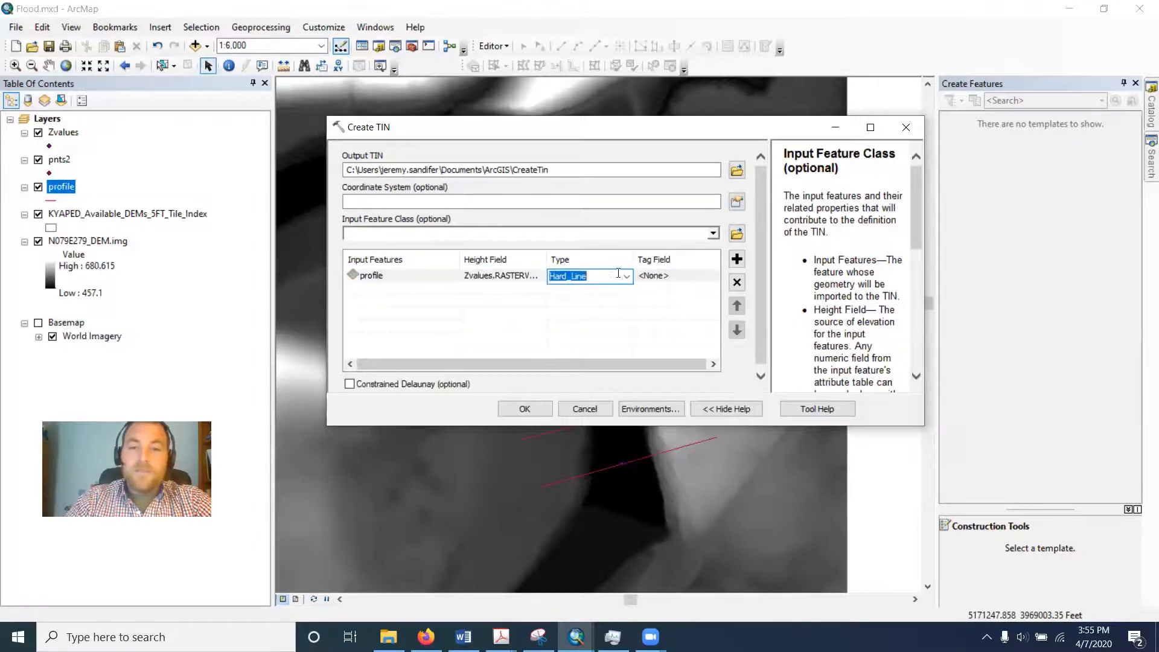
pyautogui.click(625, 277)
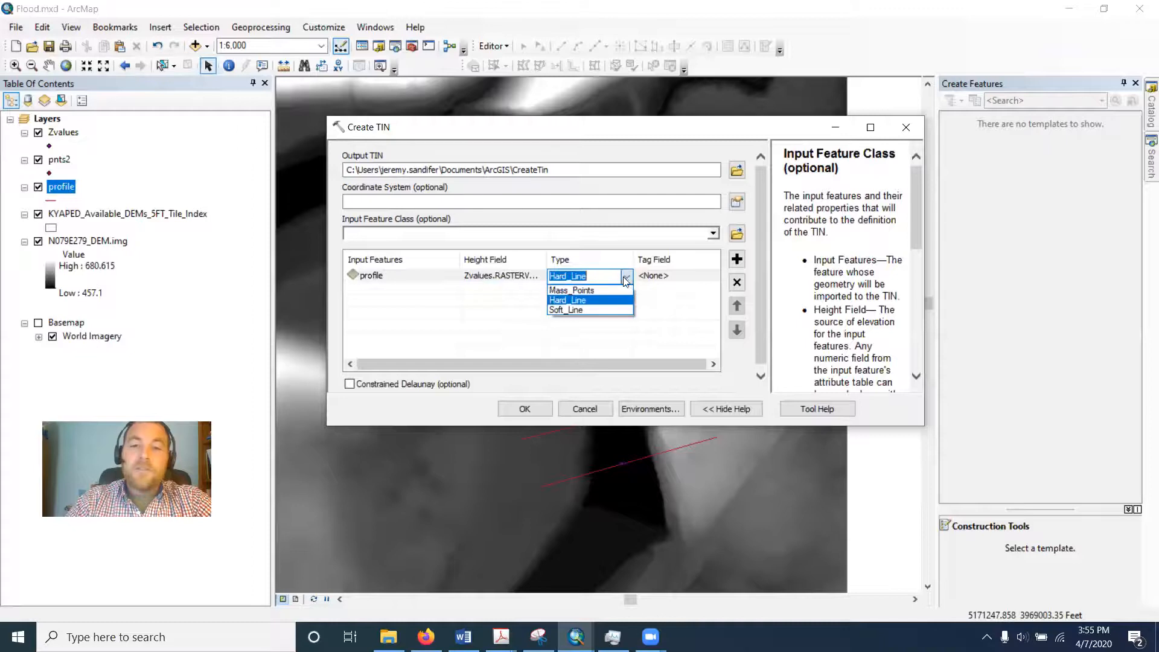
pyautogui.click(577, 309)
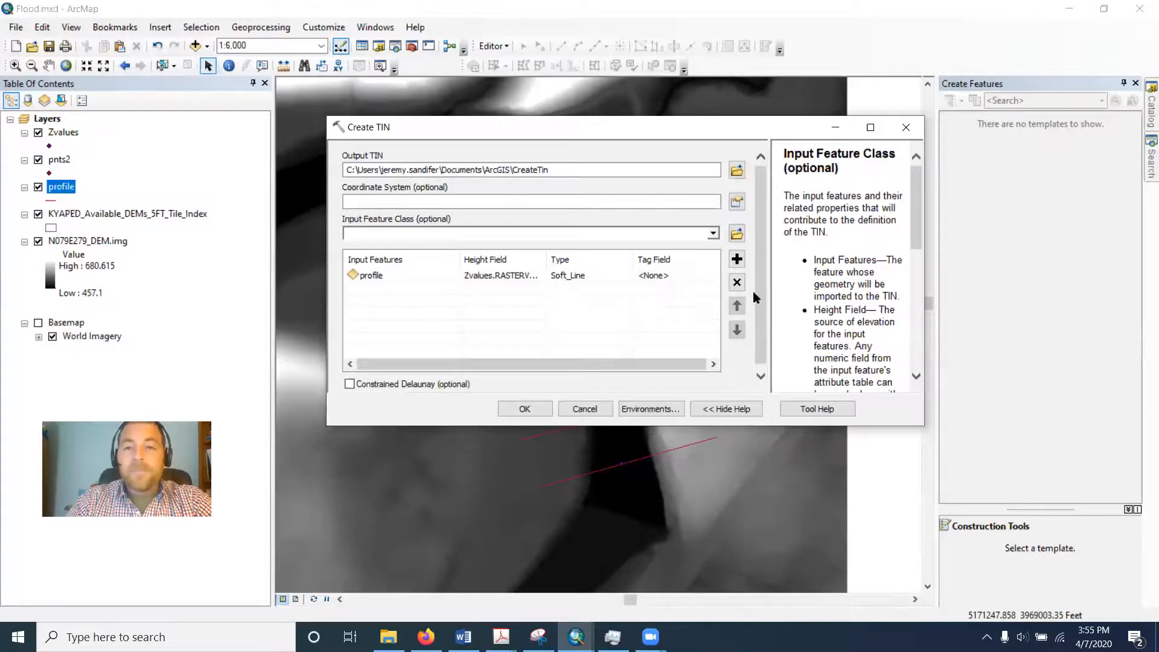
pyautogui.scroll(-1, 760, 284)
pyautogui.click(516, 406)
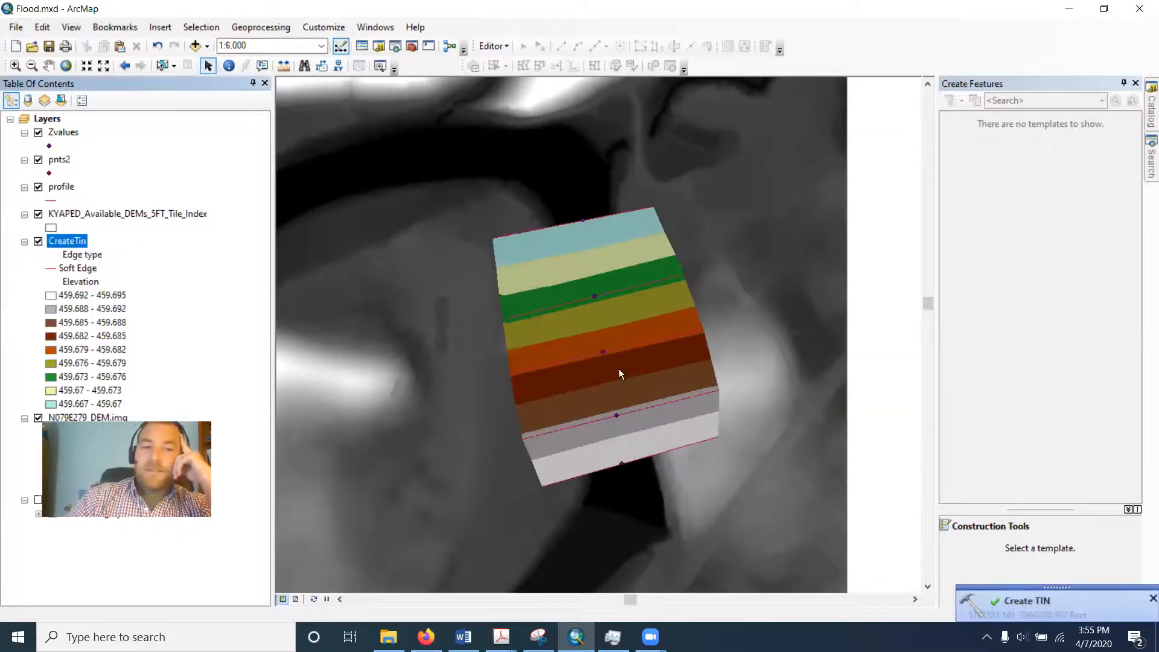
# Step: Change the CreateTin elevation symbology to the yellow-red-magenta-blue color ramp
pyautogui.rightClick(73, 243)
pyautogui.click(115, 406)
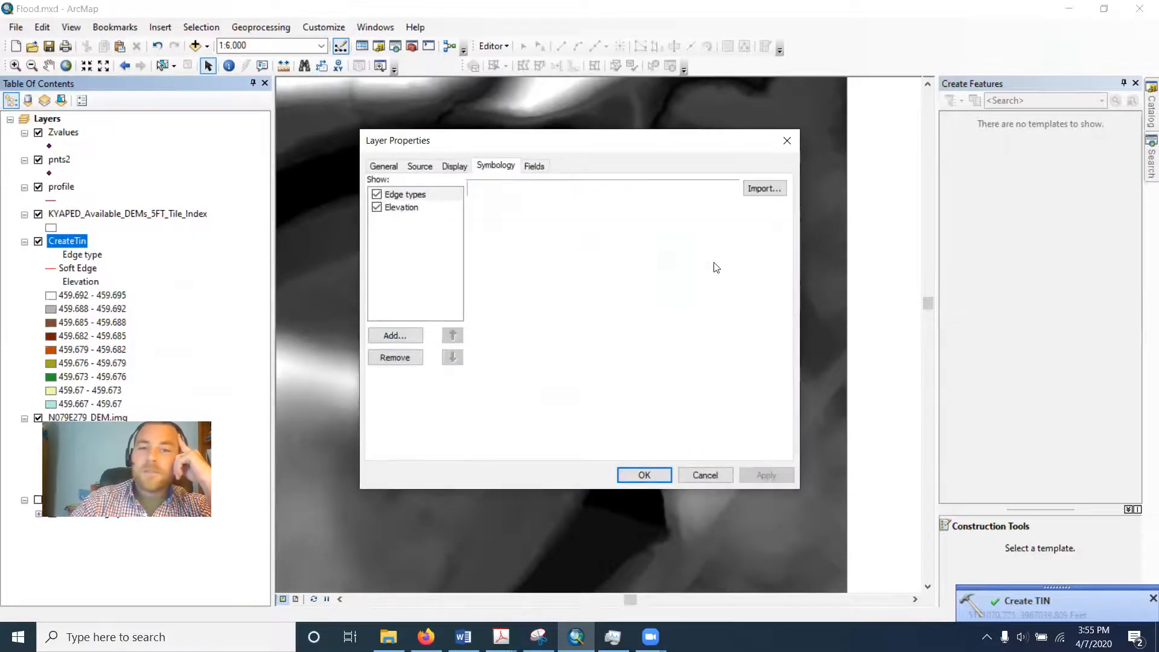
pyautogui.click(633, 244)
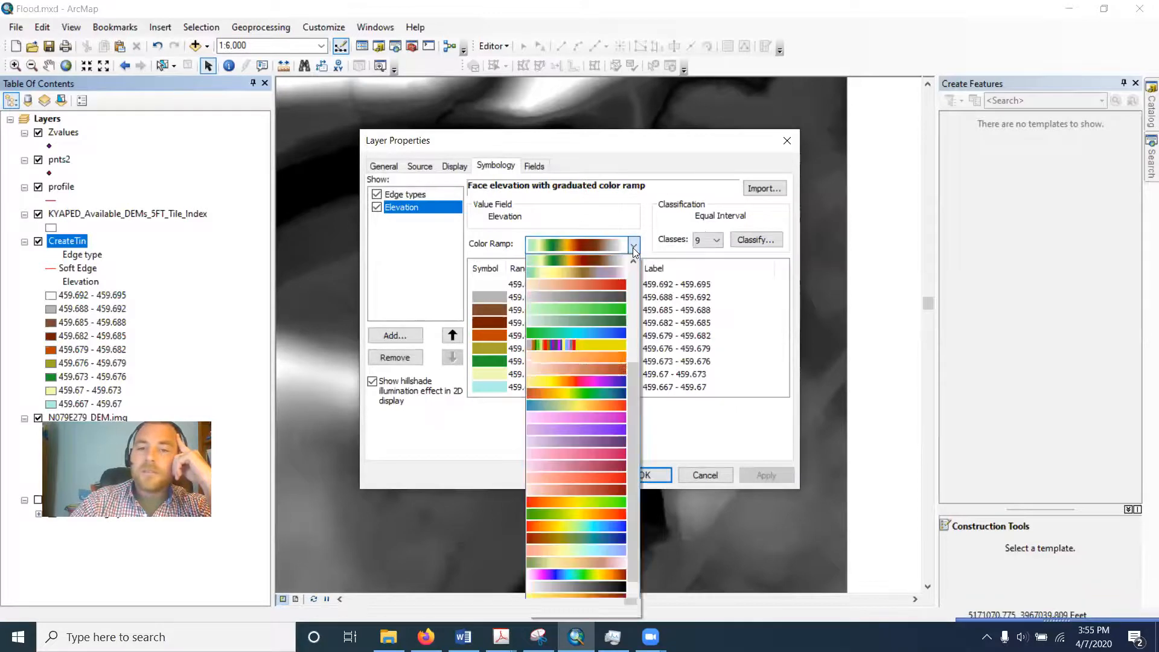
pyautogui.click(590, 383)
pyautogui.click(640, 474)
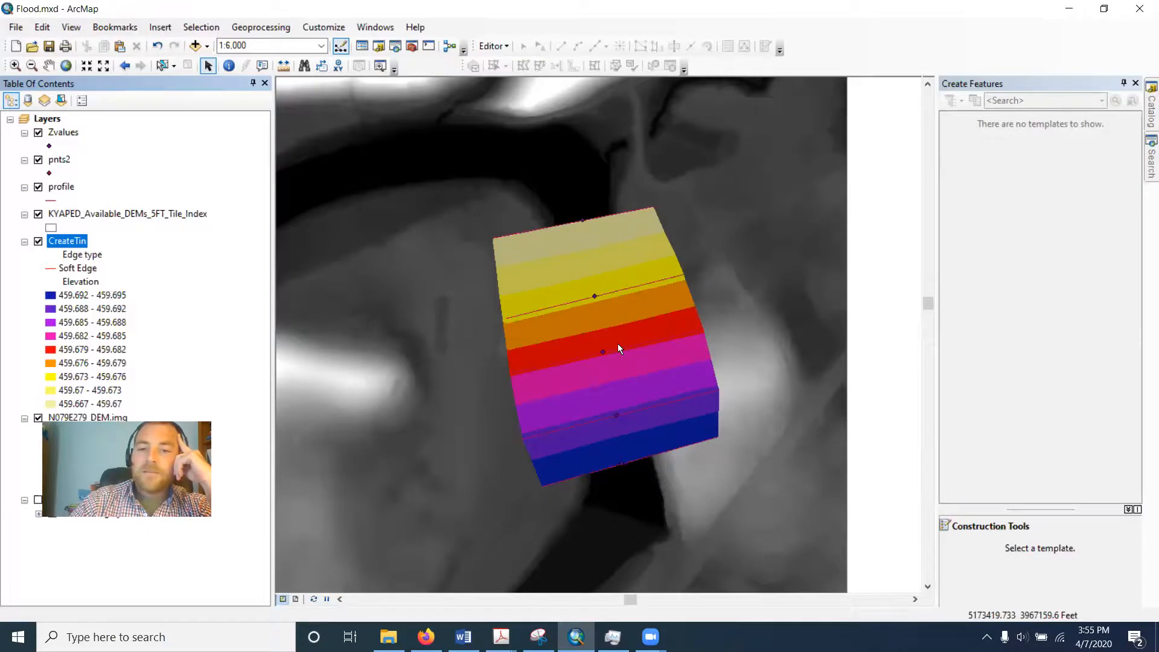
# Step: Switch to Firefox and read the Surface Difference instructions on the ArcGIS floodplain modeling page
pyautogui.click(427, 637)
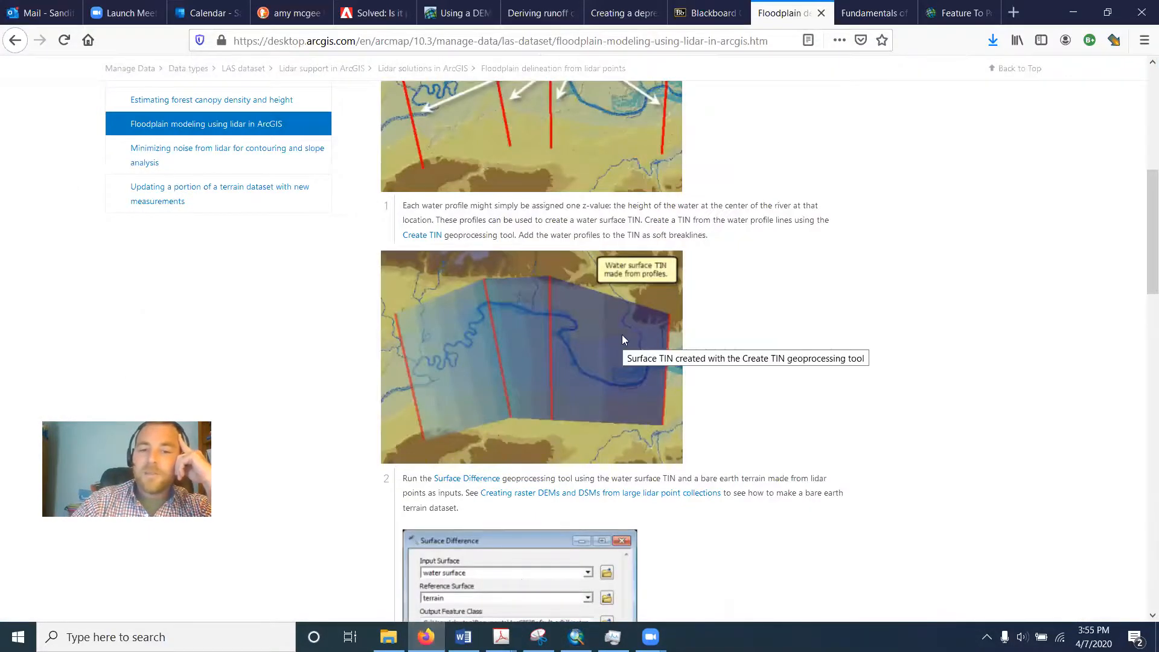
pyautogui.scroll(-5, 795, 324)
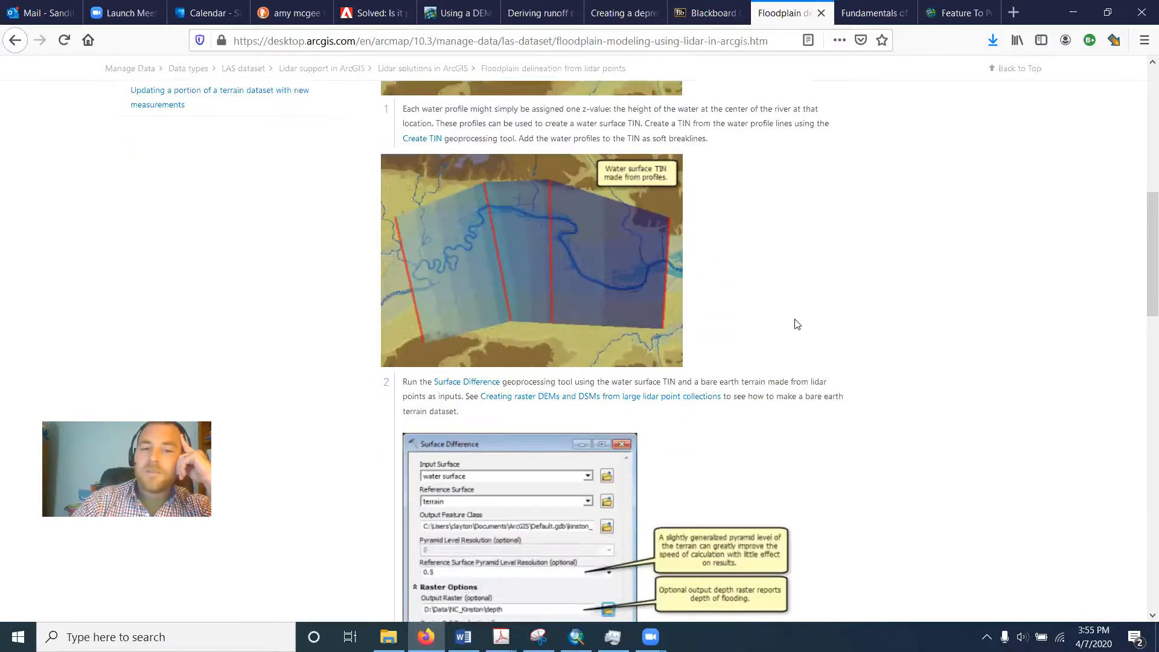